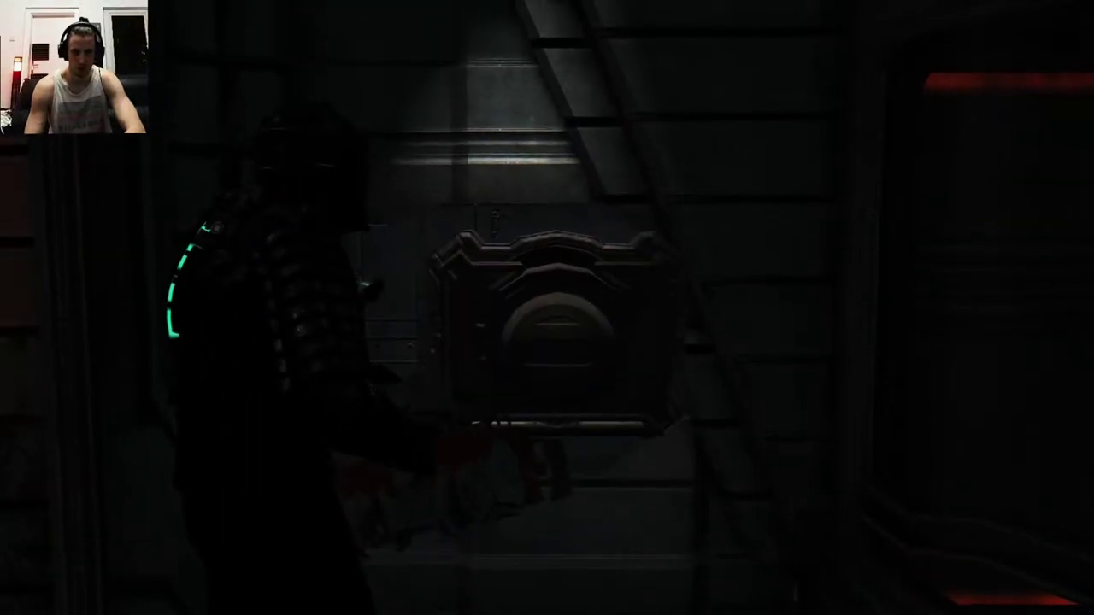
pyautogui.press('w')
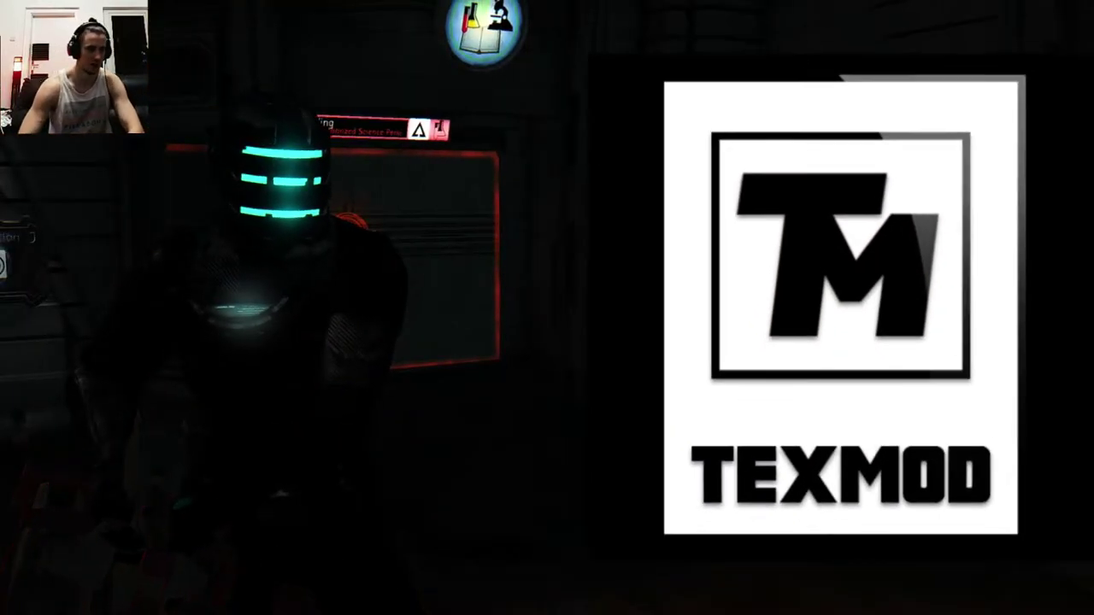
pyautogui.press('w')
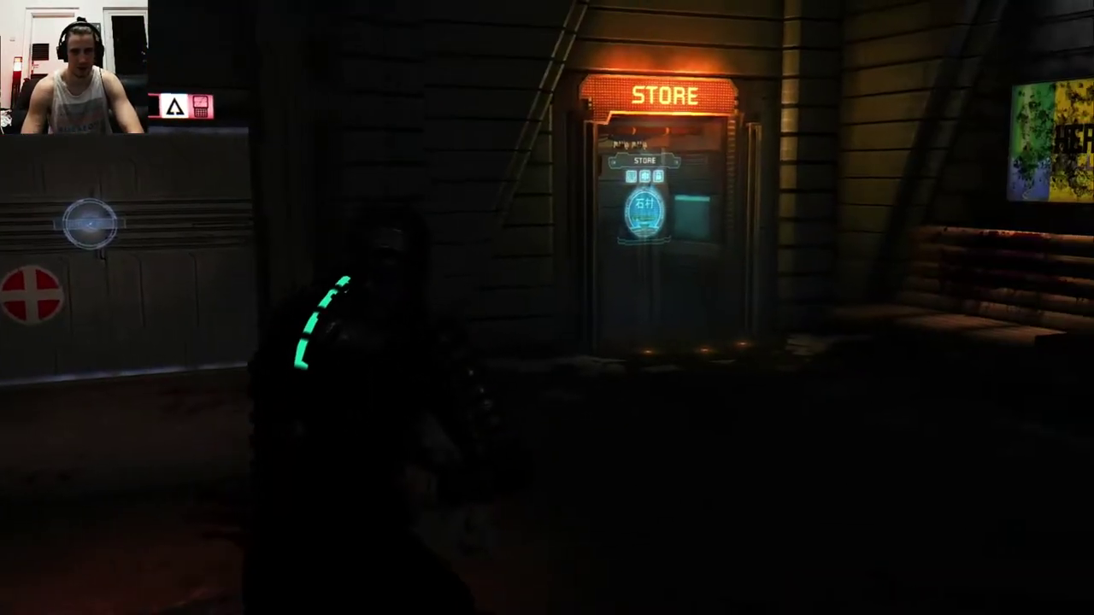
pyautogui.press('w')
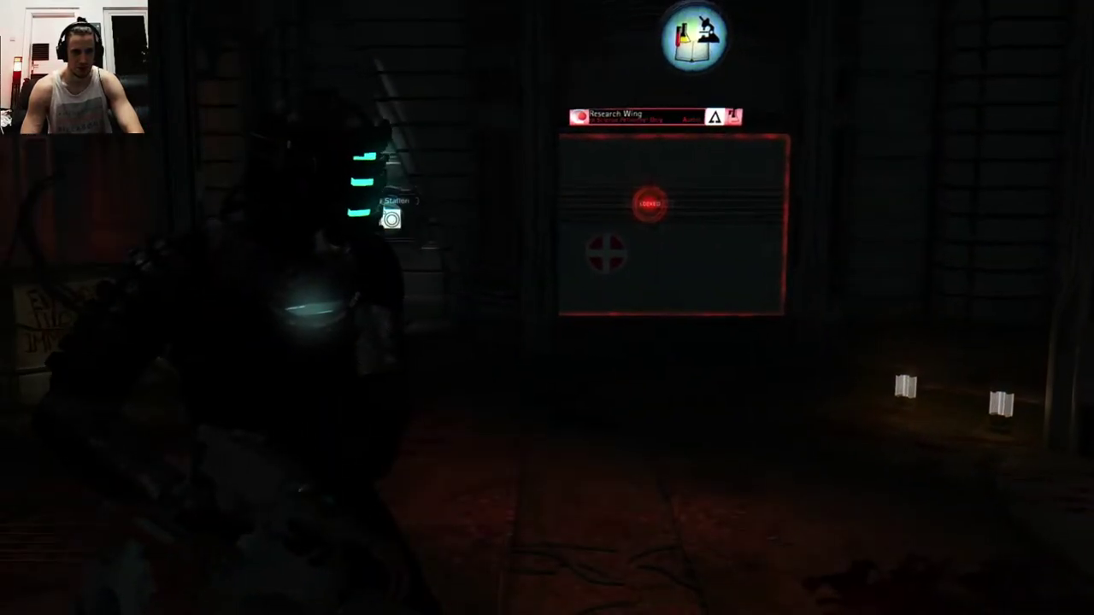
pyautogui.press('w')
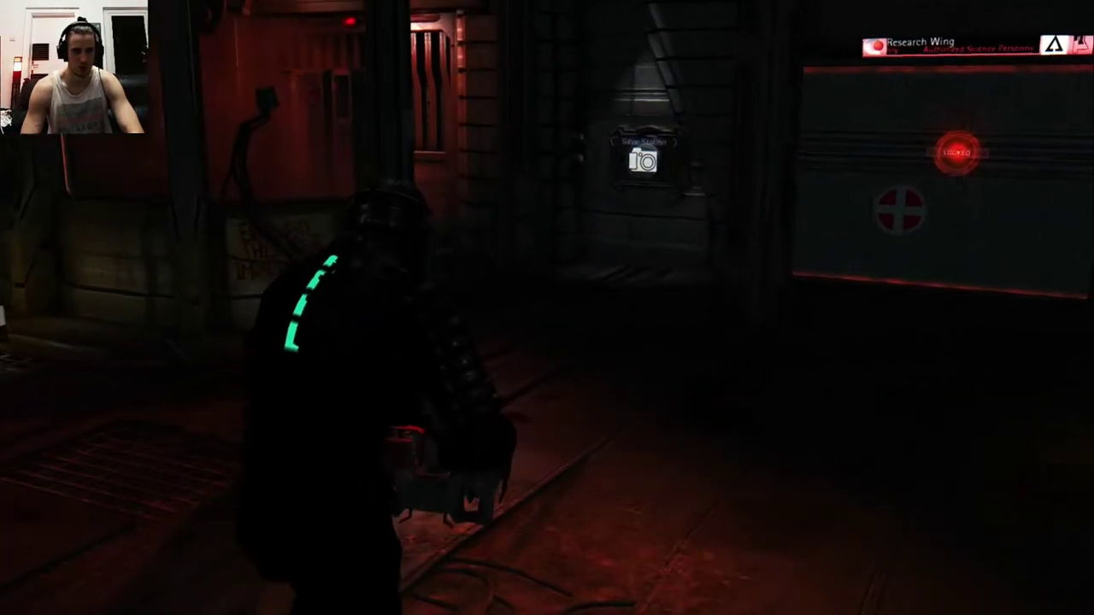
pyautogui.press('w')
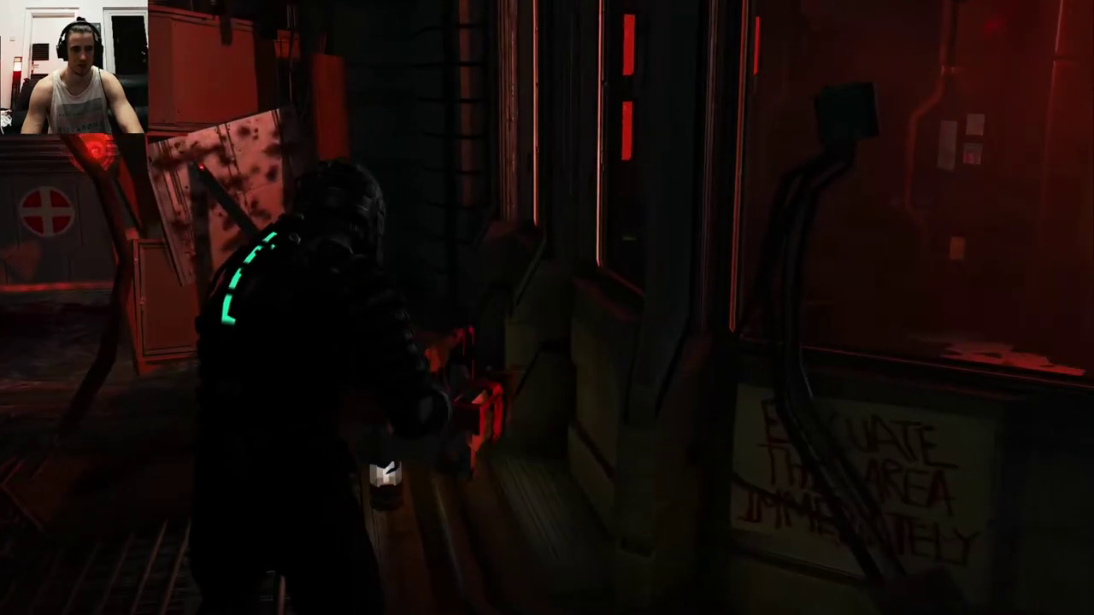
pyautogui.press('w')
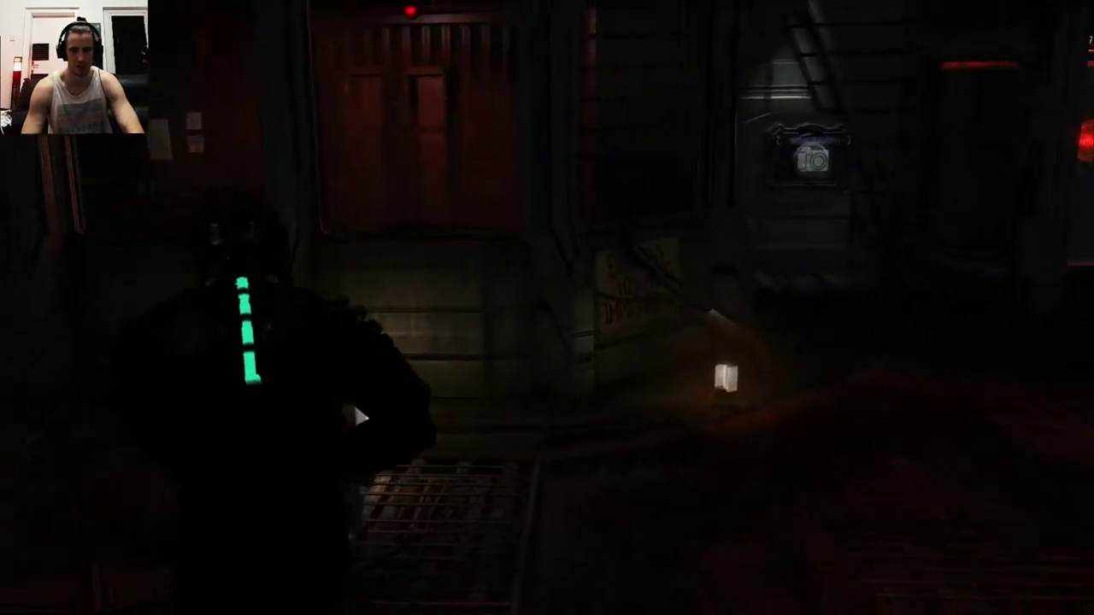
pyautogui.press('w')
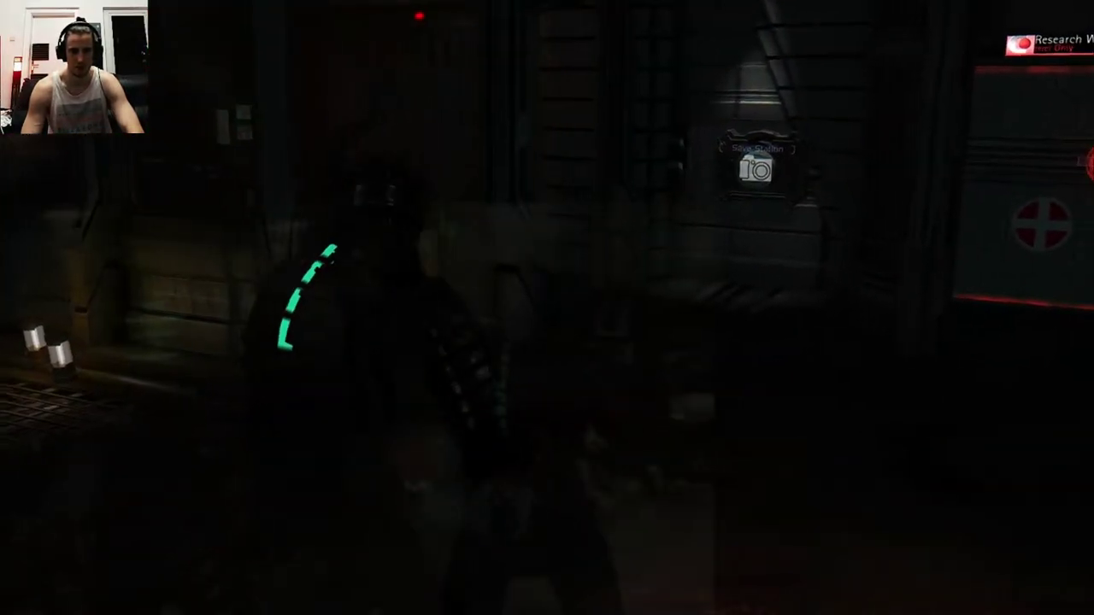
pyautogui.press('w')
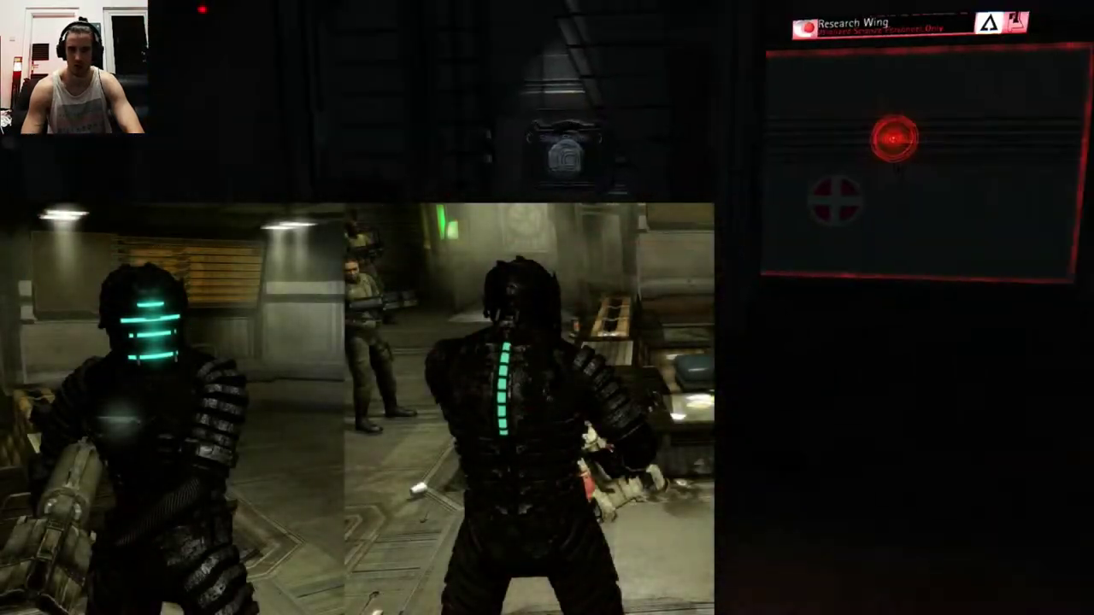
pyautogui.press('w')
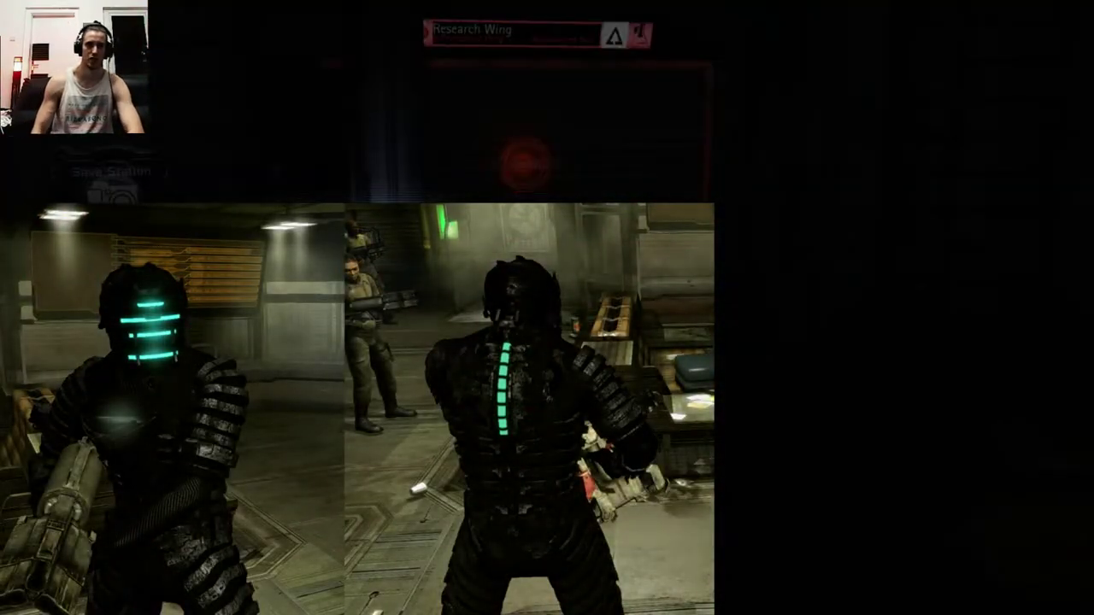
# Quit the running Dead Space game from its pause menu and accept losing unsaved data
pyautogui.press('Escape')
pyautogui.press('Down')
pyautogui.press('Down')
pyautogui.press('Return')
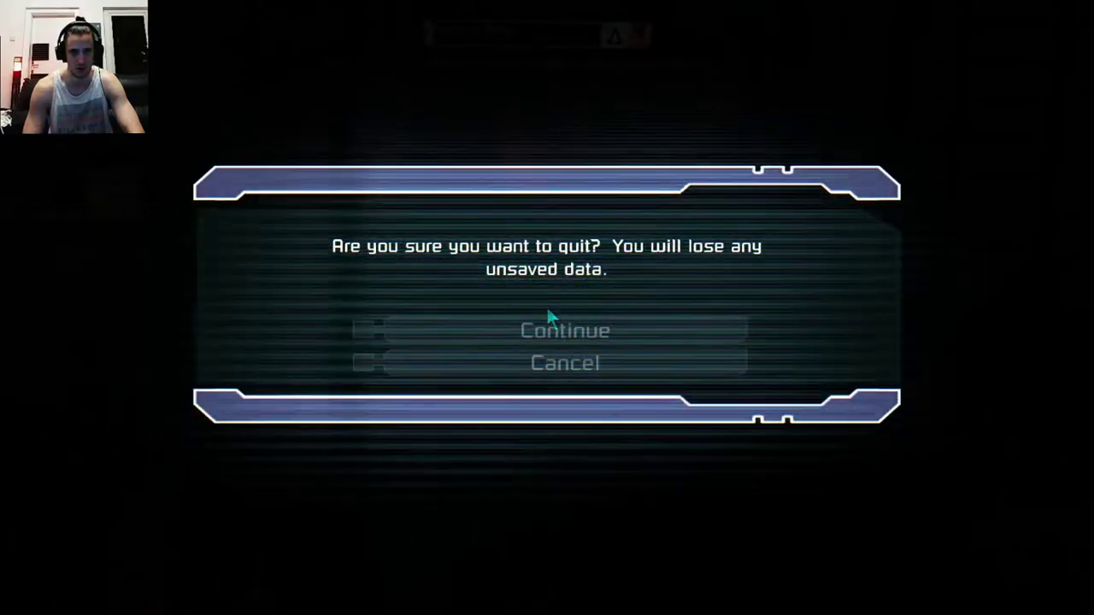
pyautogui.press('Up')
pyautogui.press('Return')
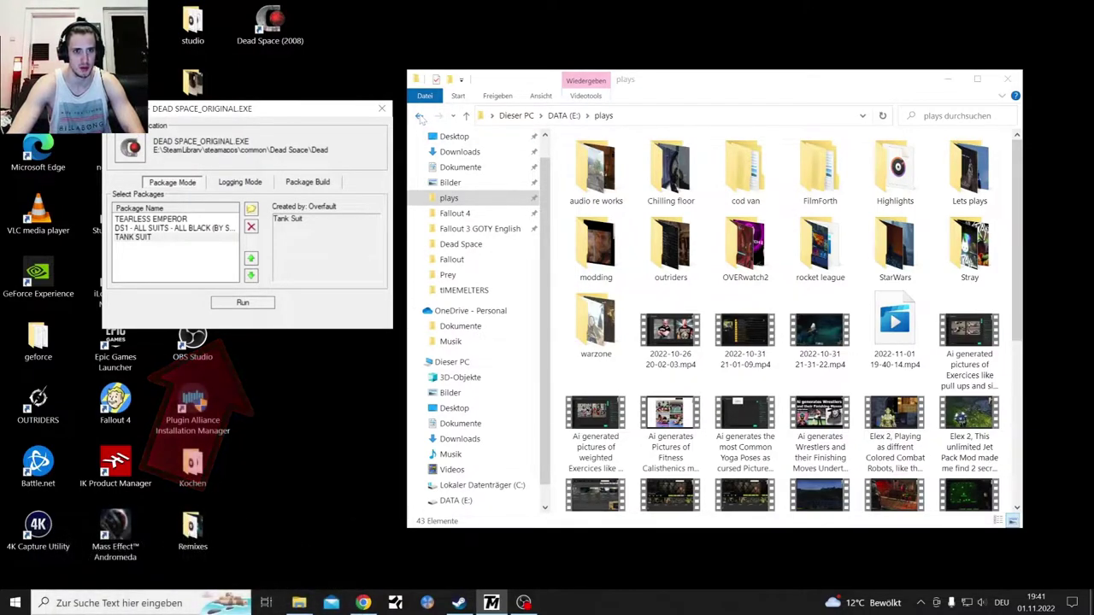
# Open the folder SteamLibrary\steamapps\common\Dead Space on drive E: and close the TexMod window
pyautogui.click(420, 117)
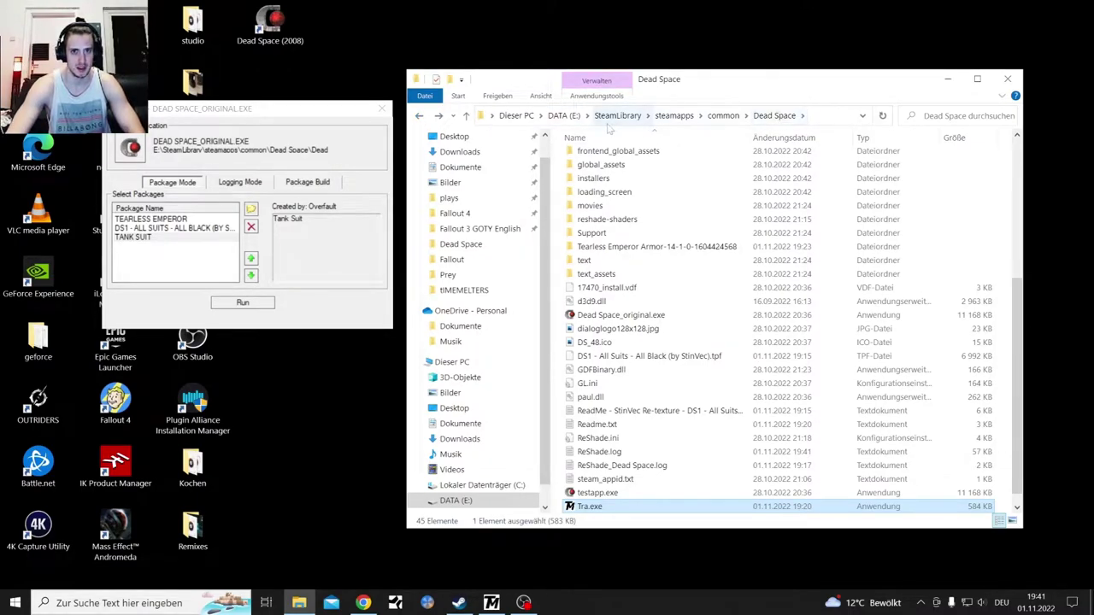
pyautogui.click(564, 115)
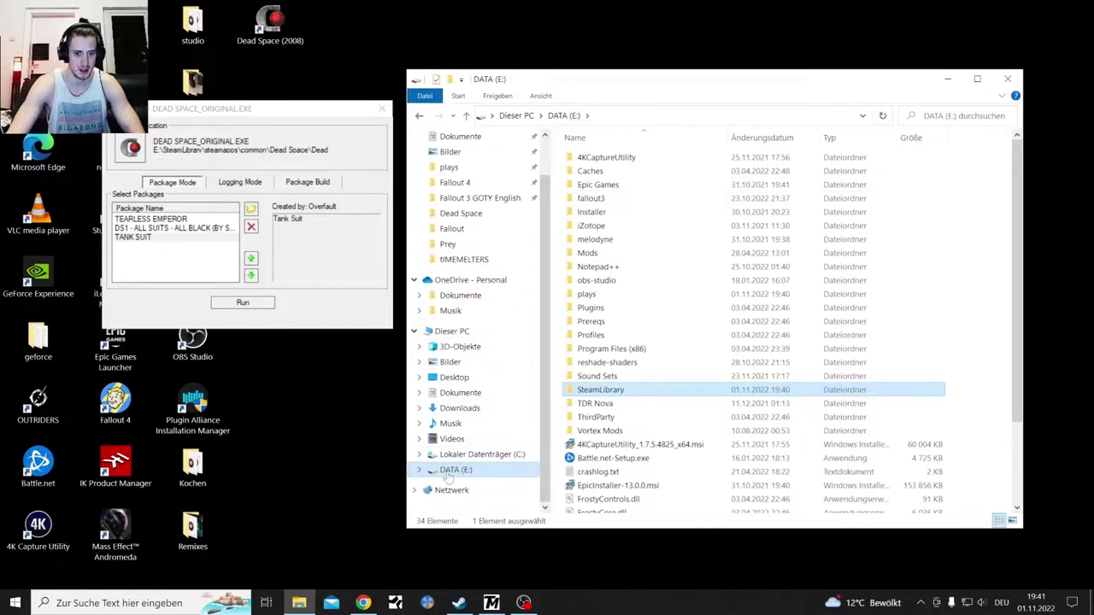
pyautogui.doubleClick(598, 393)
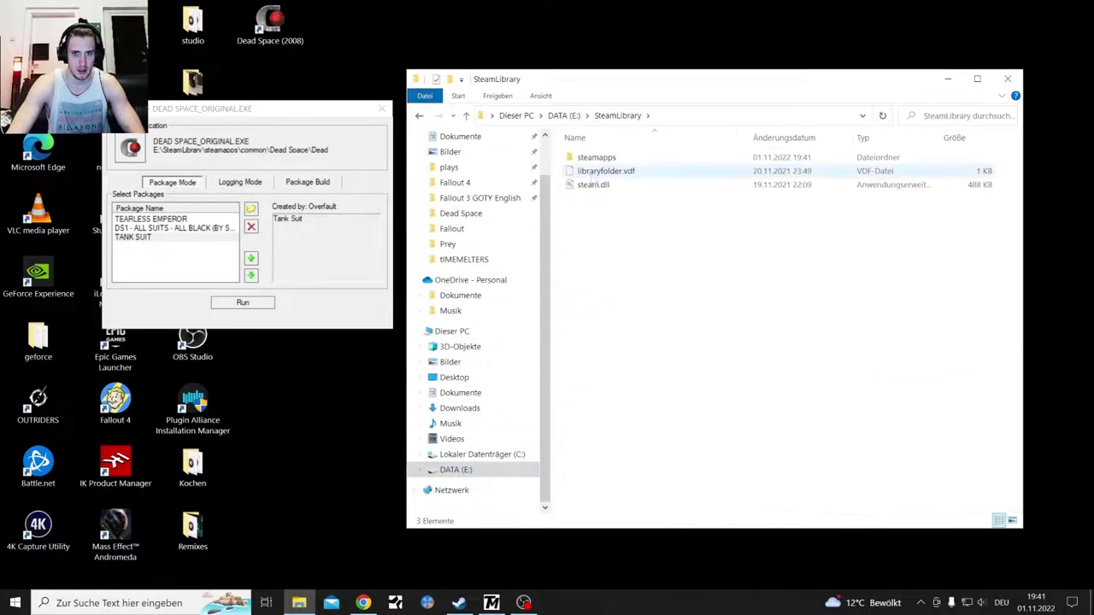
pyautogui.doubleClick(598, 156)
pyautogui.doubleClick(600, 158)
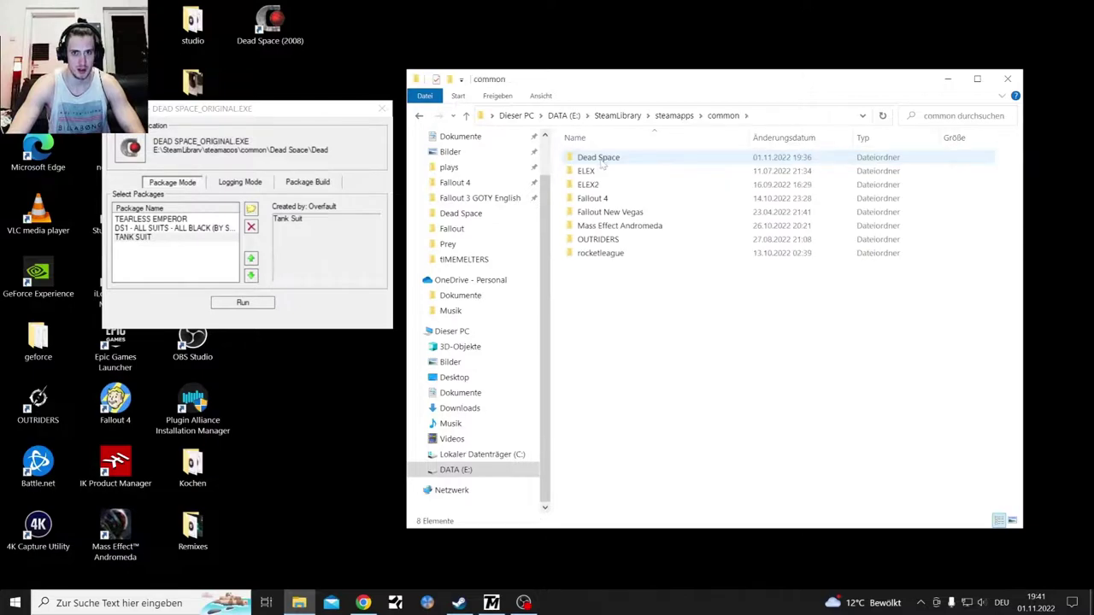
pyautogui.click(605, 162)
pyautogui.doubleClick(605, 164)
pyautogui.scroll(-6, 650, 340)
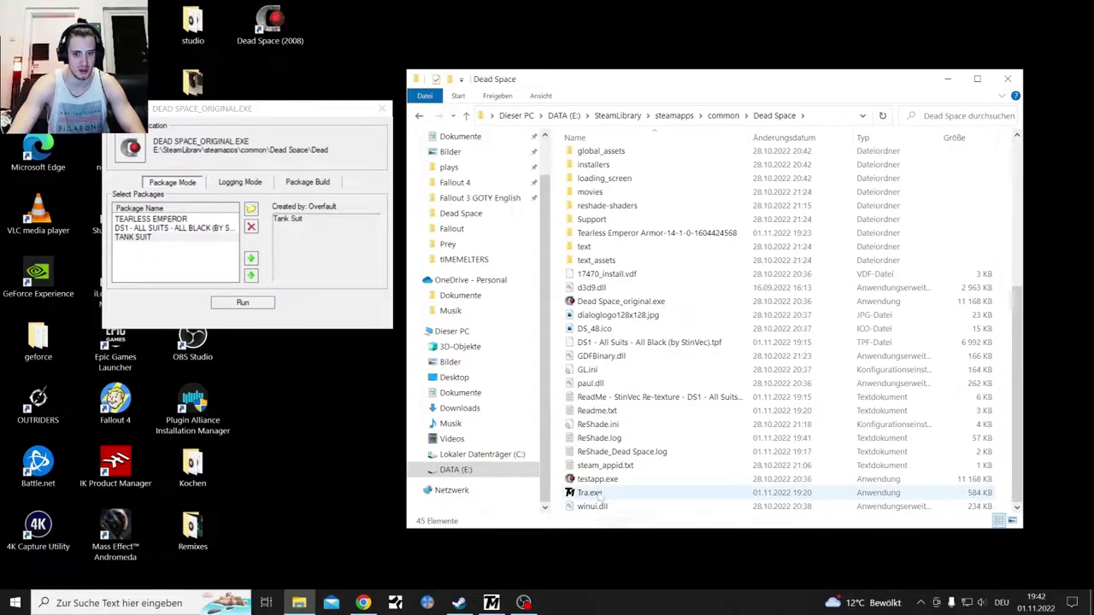
pyautogui.click(381, 109)
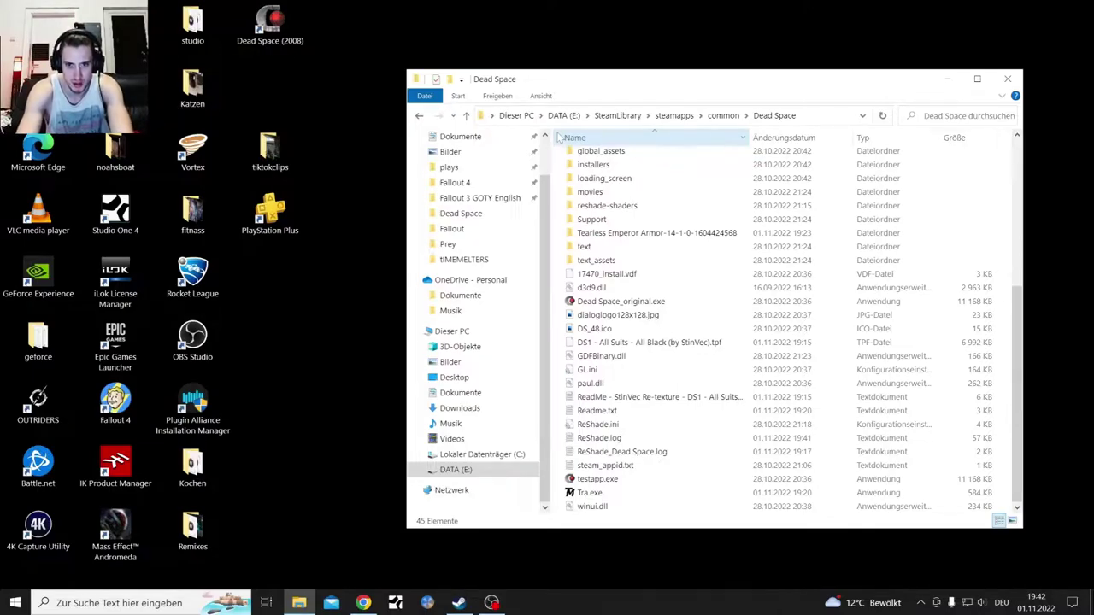
# Switch to Steam and browse the local files of Dead Space (2008)
pyautogui.click(493, 604)
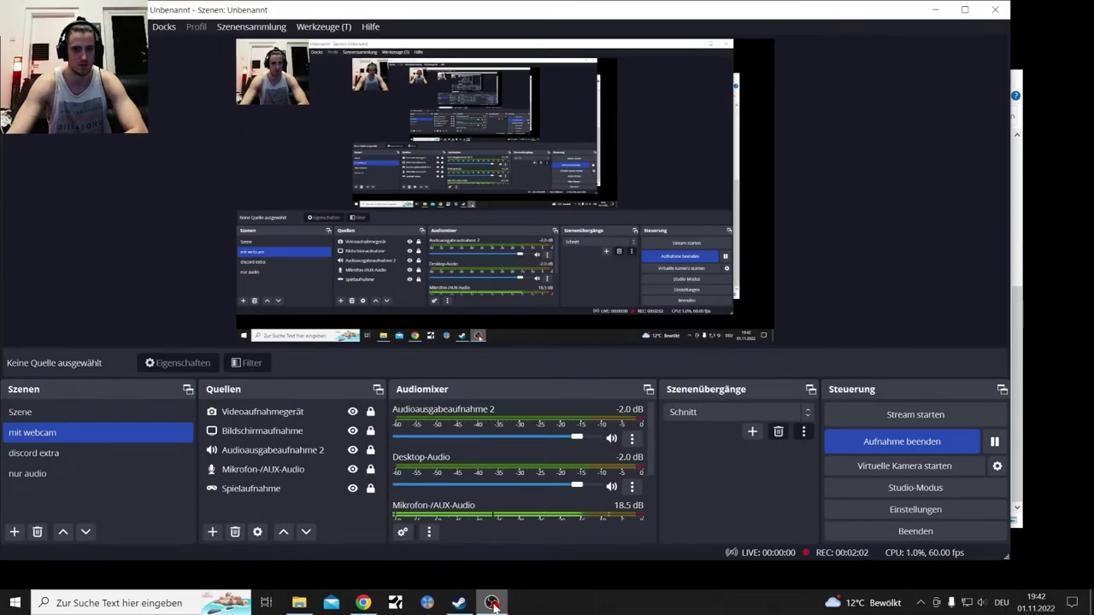
pyautogui.click(493, 604)
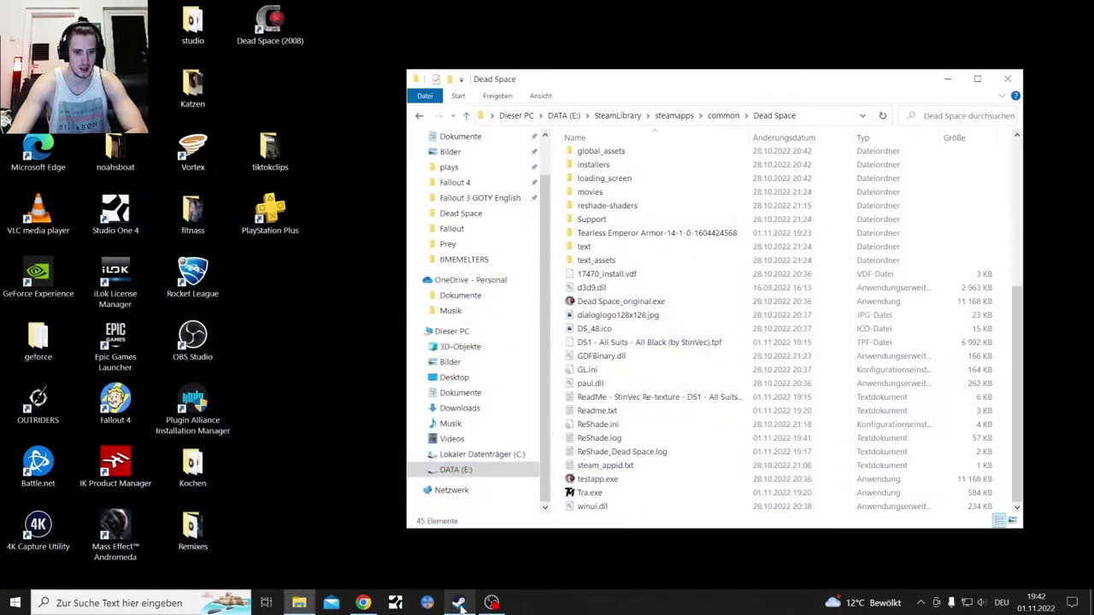
pyautogui.click(459, 603)
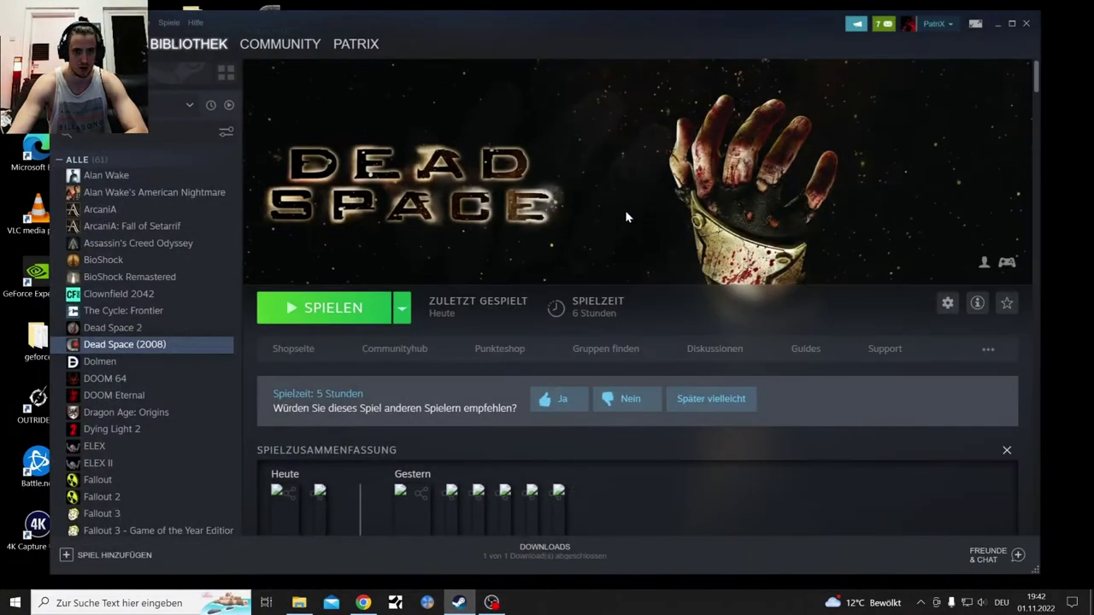
pyautogui.click(947, 310)
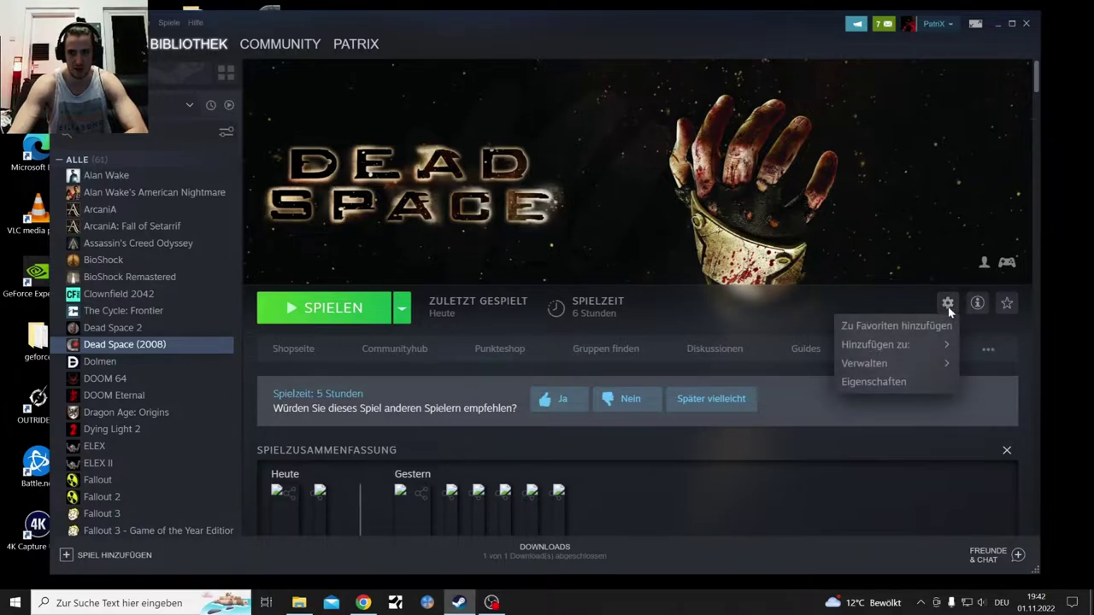
pyautogui.moveTo(896, 365)
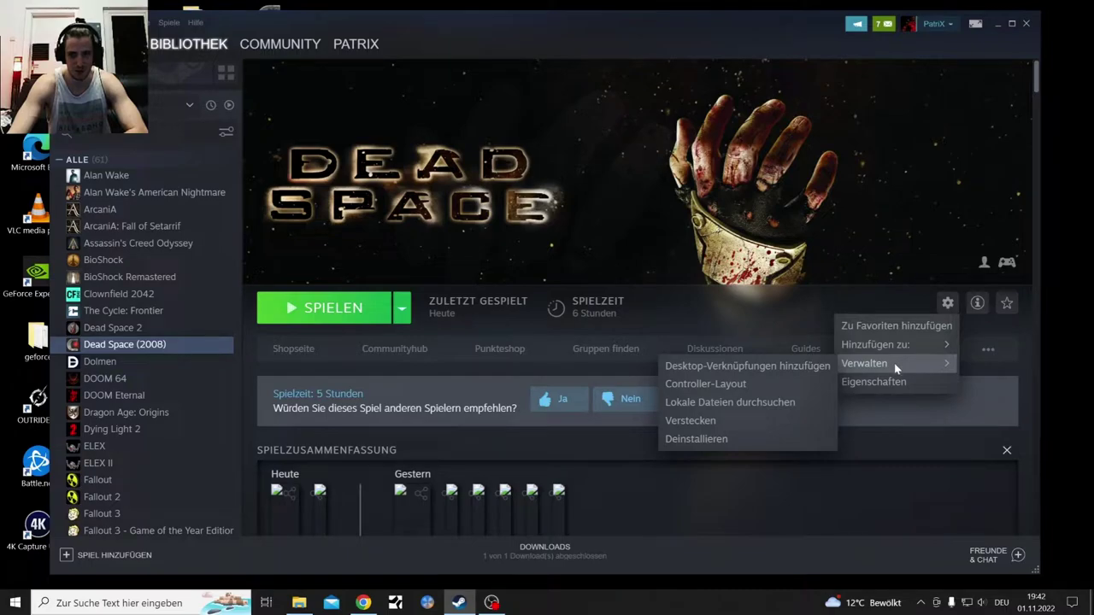
pyautogui.click(766, 405)
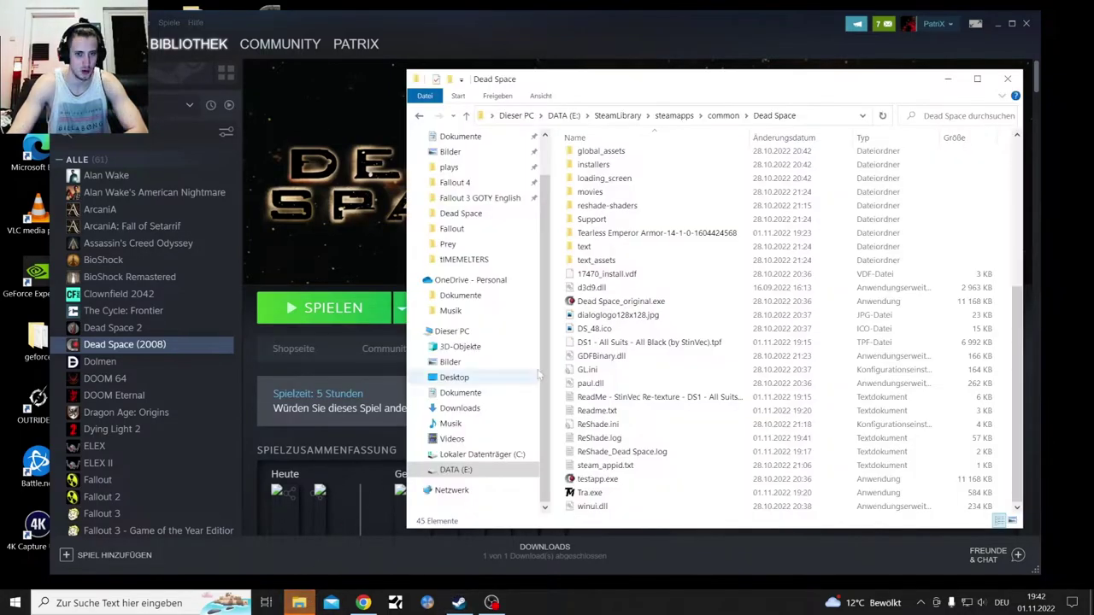
# Close the folder window, reopen the Dead Space (2008) local files from Steam, and minimize Steam
pyautogui.click(1008, 79)
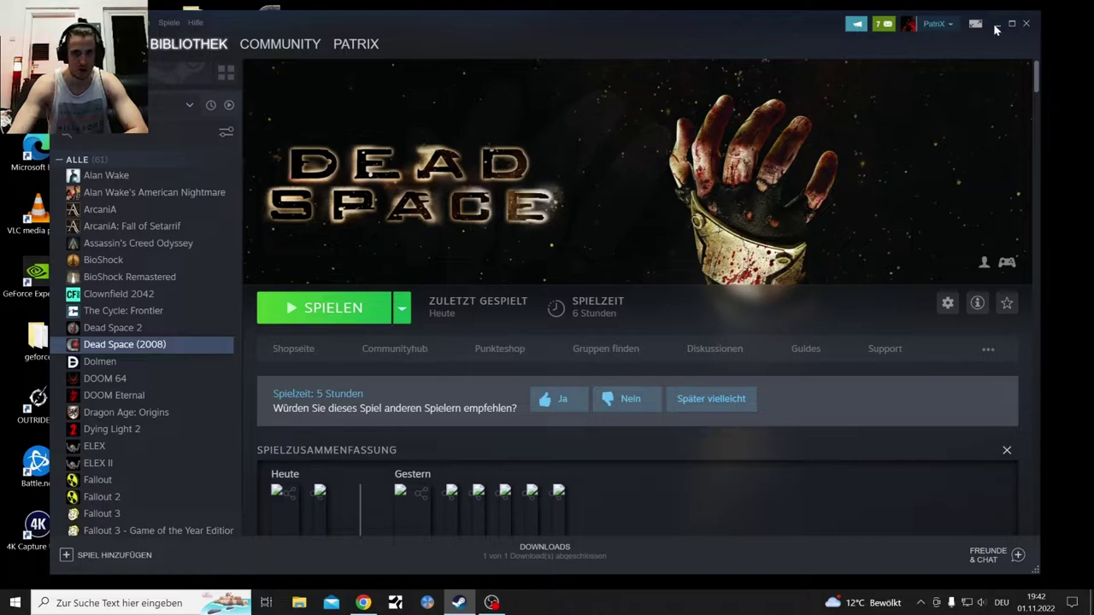
pyautogui.click(947, 303)
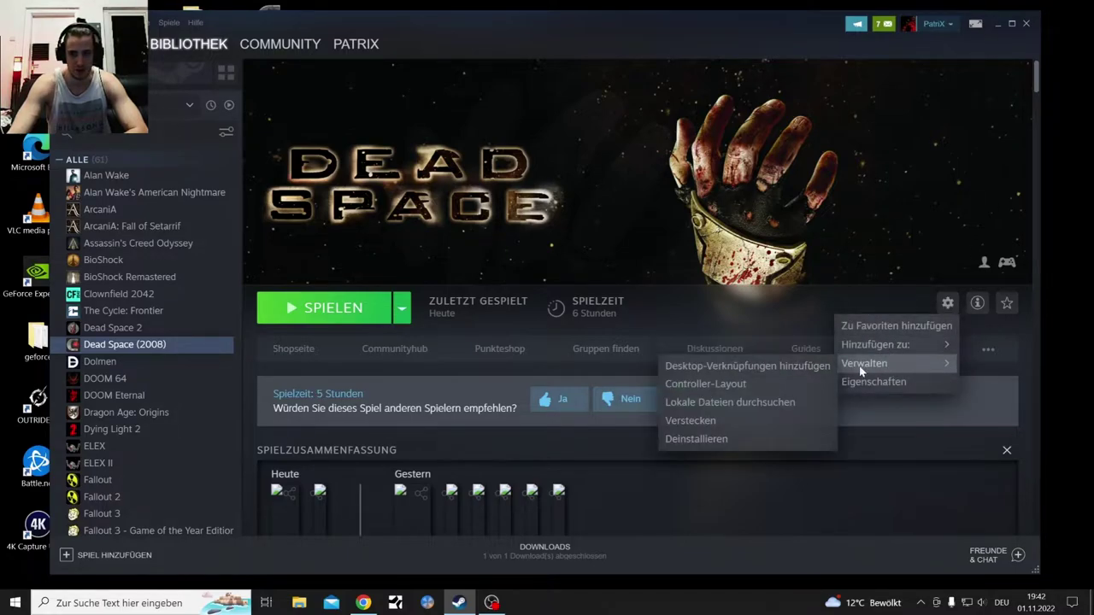
pyautogui.click(766, 401)
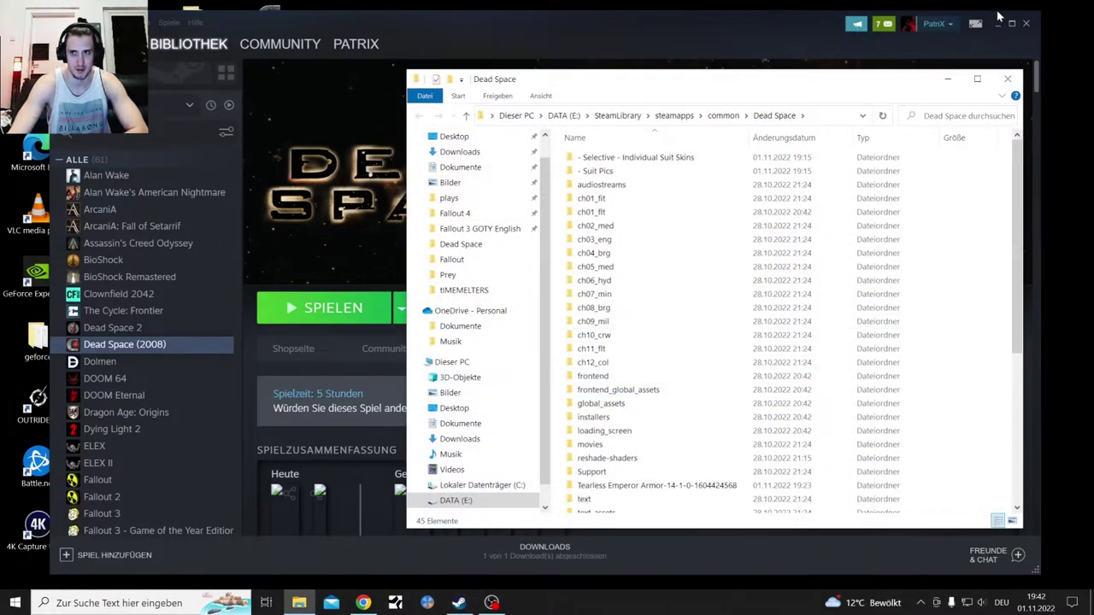
pyautogui.click(1000, 31)
pyautogui.click(998, 25)
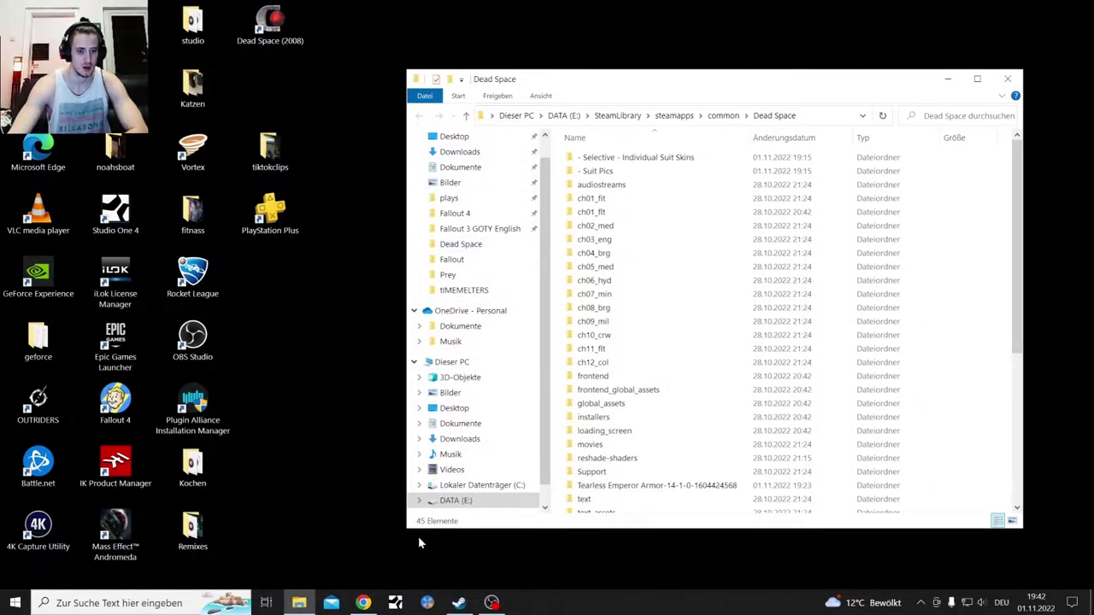
# Switch to Chrome and look through the all-time popular Dead Space mods on Nexus Mods for suit retextures
pyautogui.click(363, 602)
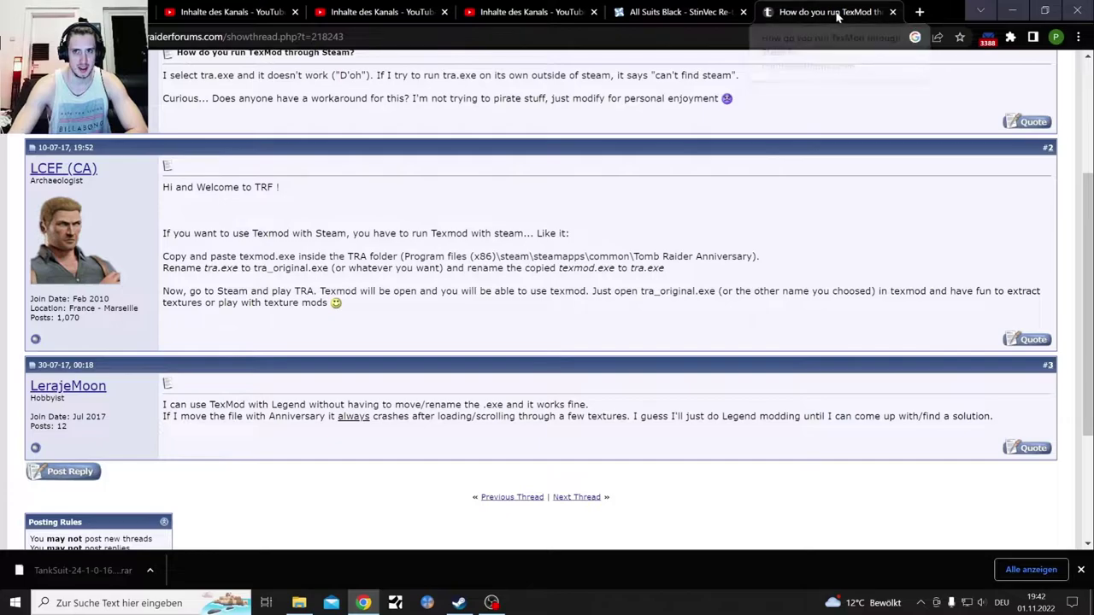
pyautogui.click(695, 8)
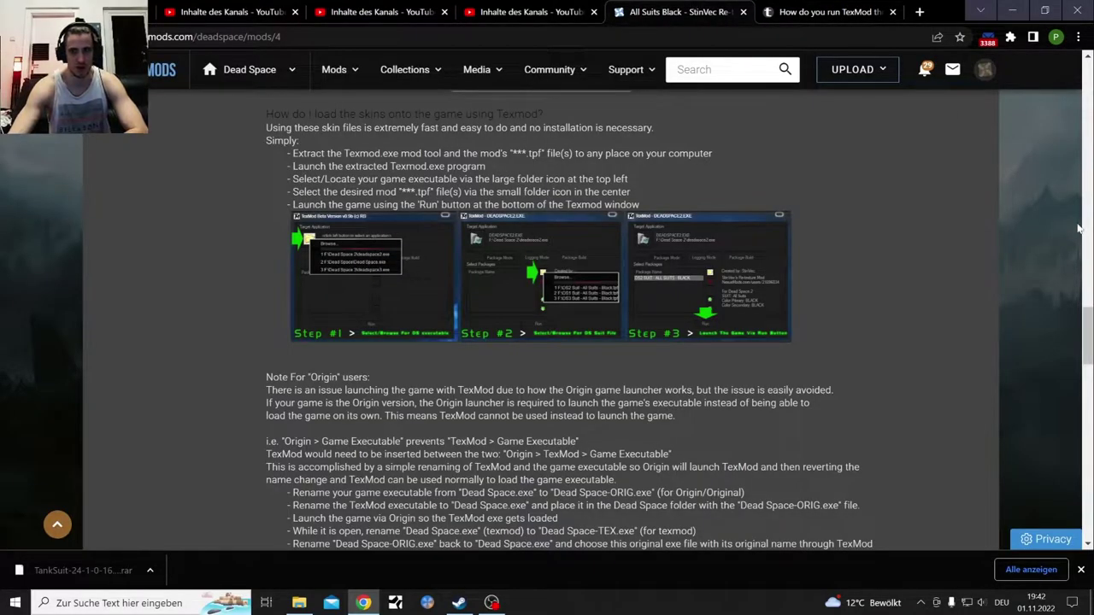
pyautogui.hotkey('alt', 'Left')
pyautogui.scroll(-9, 481, 222)
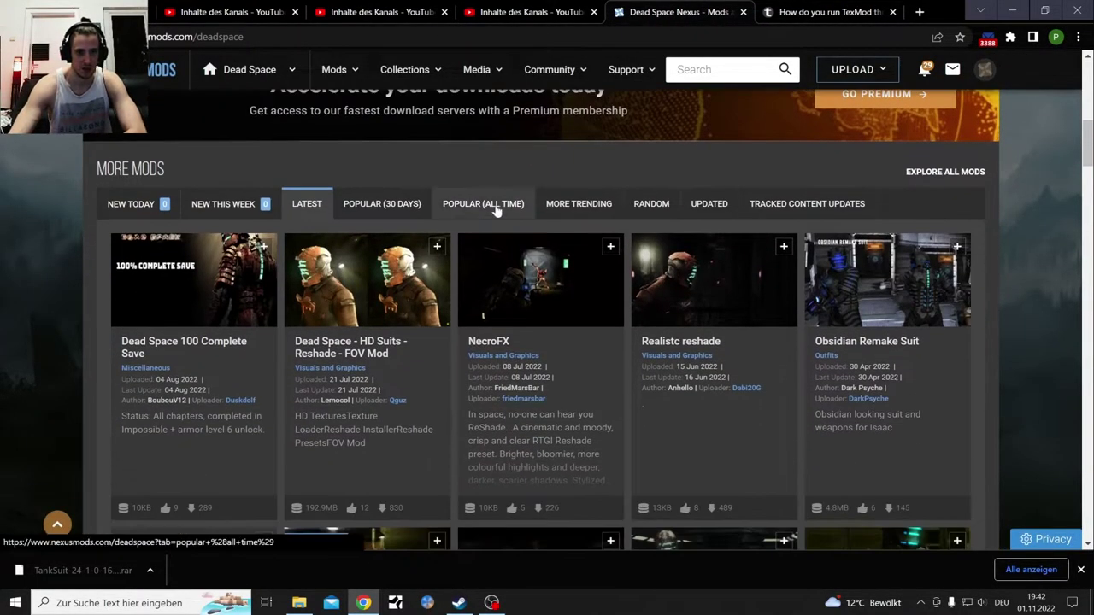
pyautogui.click(495, 205)
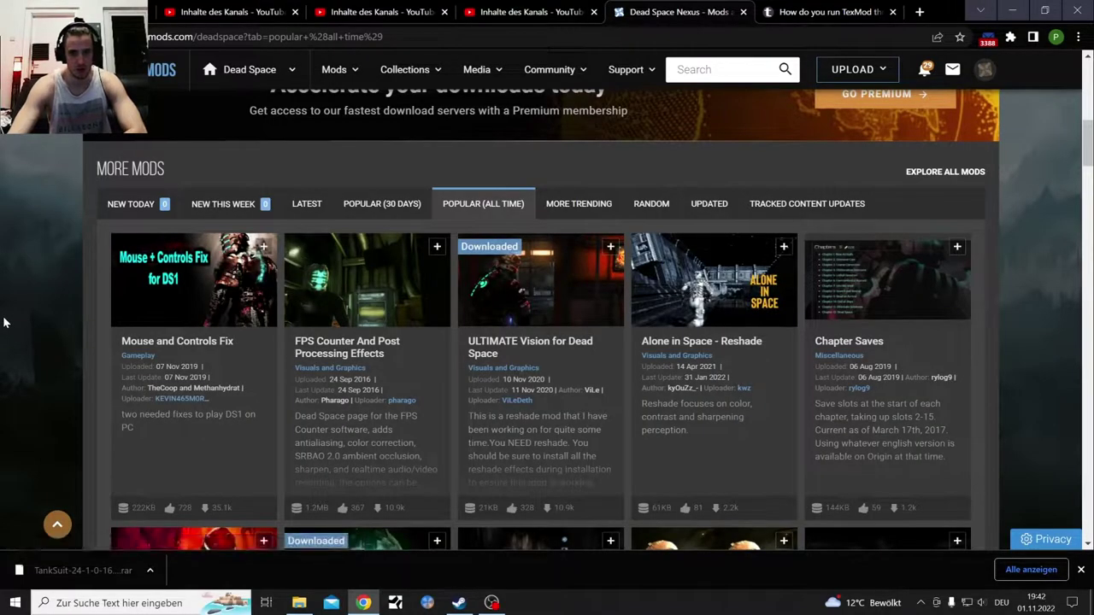
pyautogui.scroll(-4, 3, 322)
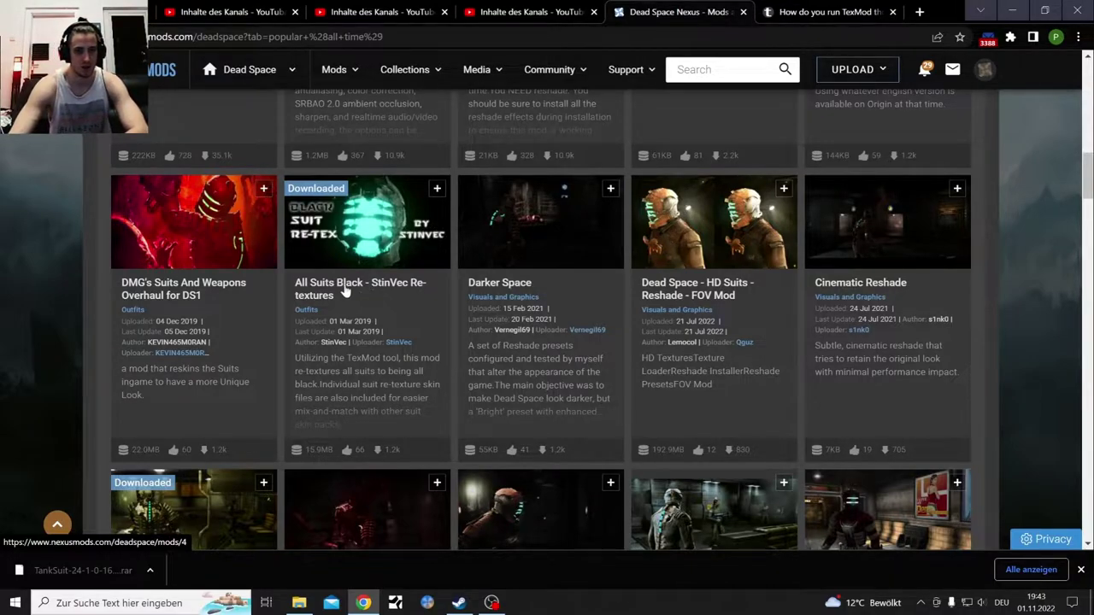
pyautogui.scroll(-3, 54, 361)
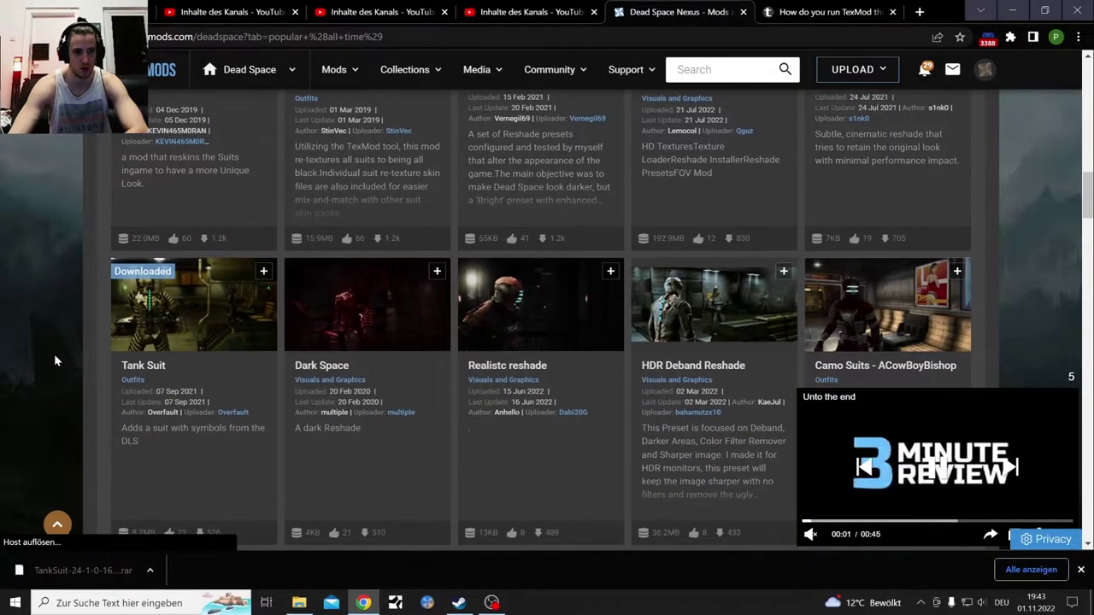
pyautogui.scroll(-1, 53, 359)
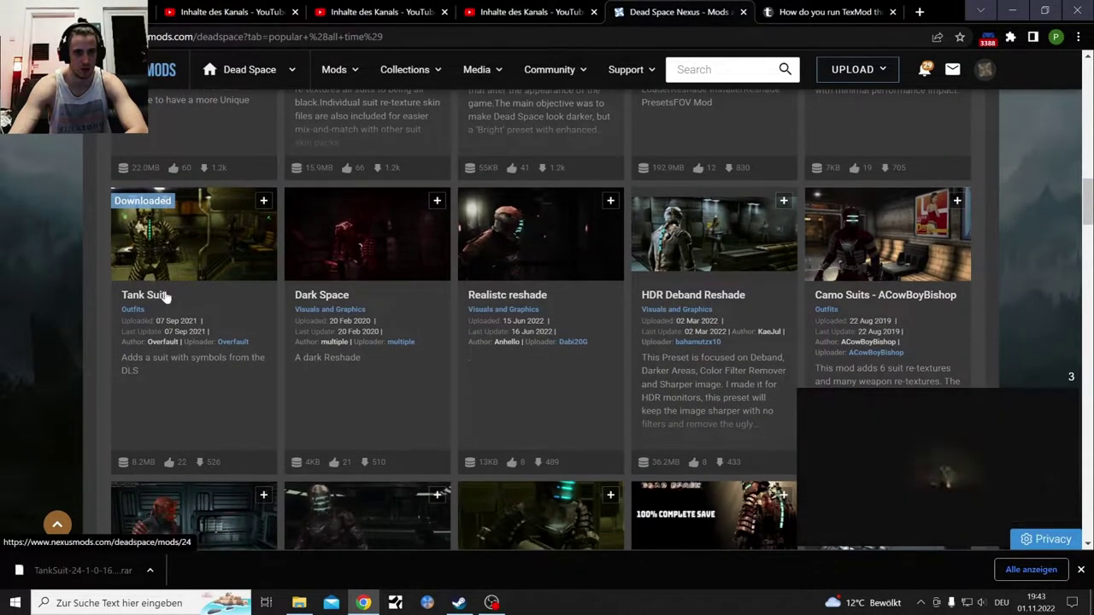
pyautogui.scroll(-5, 167, 294)
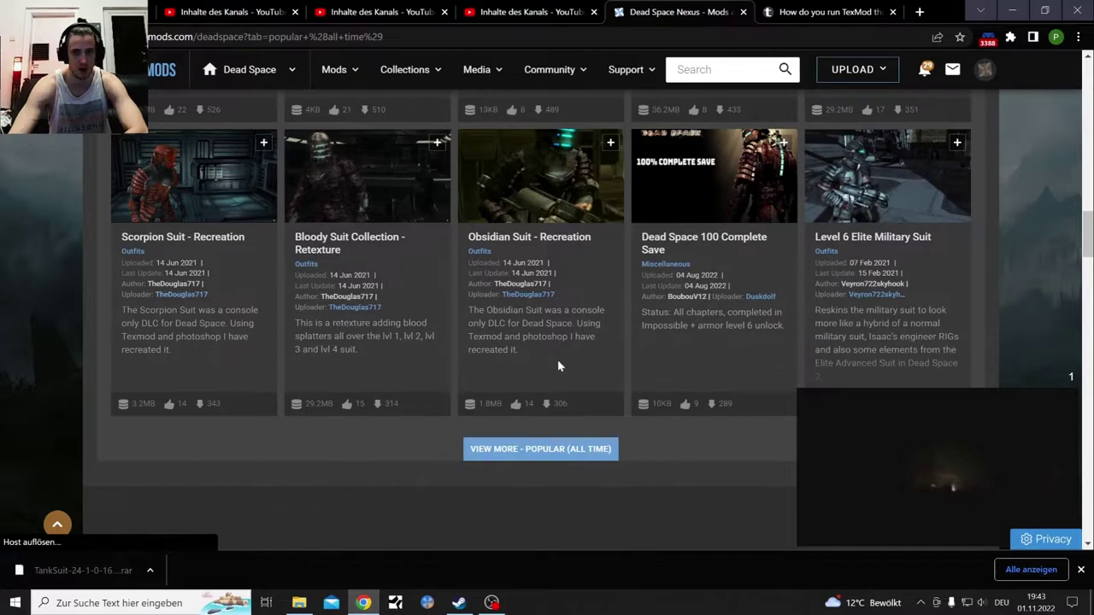
# Open the All Suits Black re-textures mod page and read its description down to the TexMod download links
pyautogui.scroll(1, 318, 313)
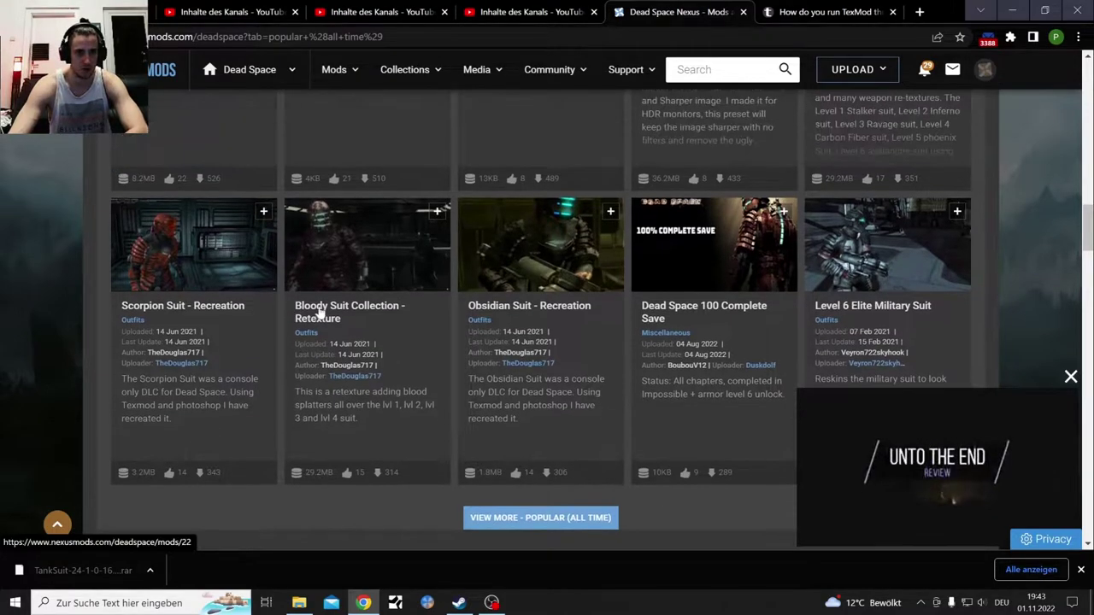
pyautogui.scroll(9, 200, 317)
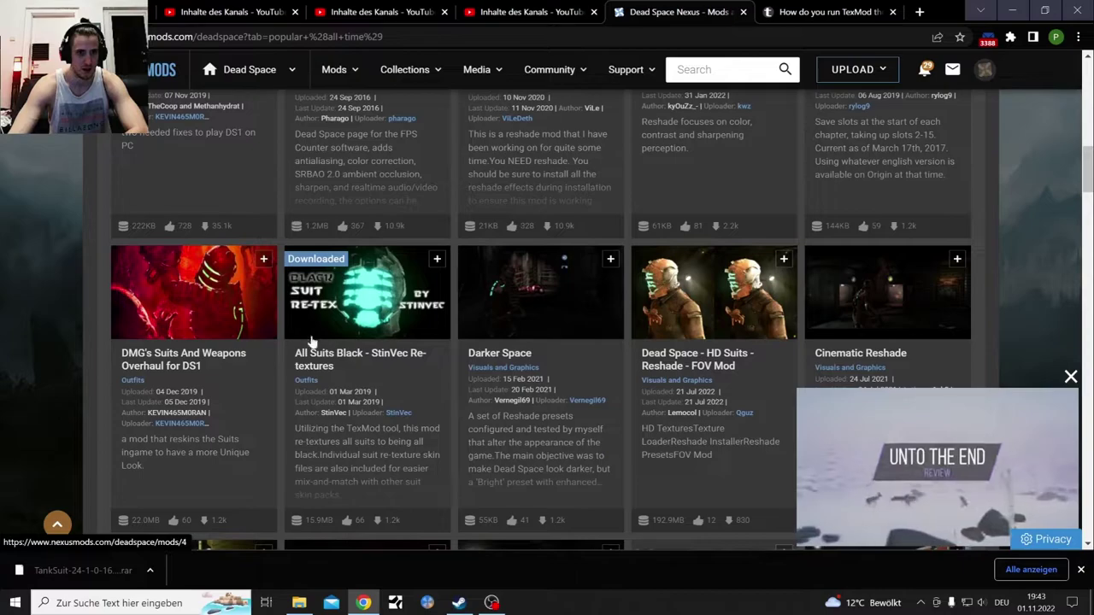
pyautogui.click(312, 342)
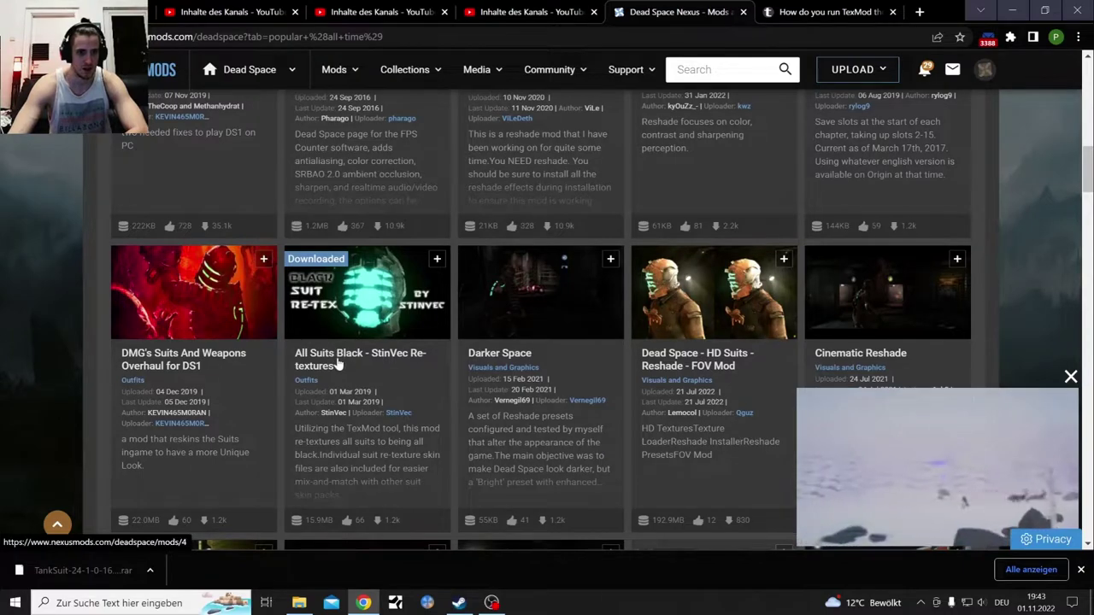
pyautogui.scroll(-7, 43, 329)
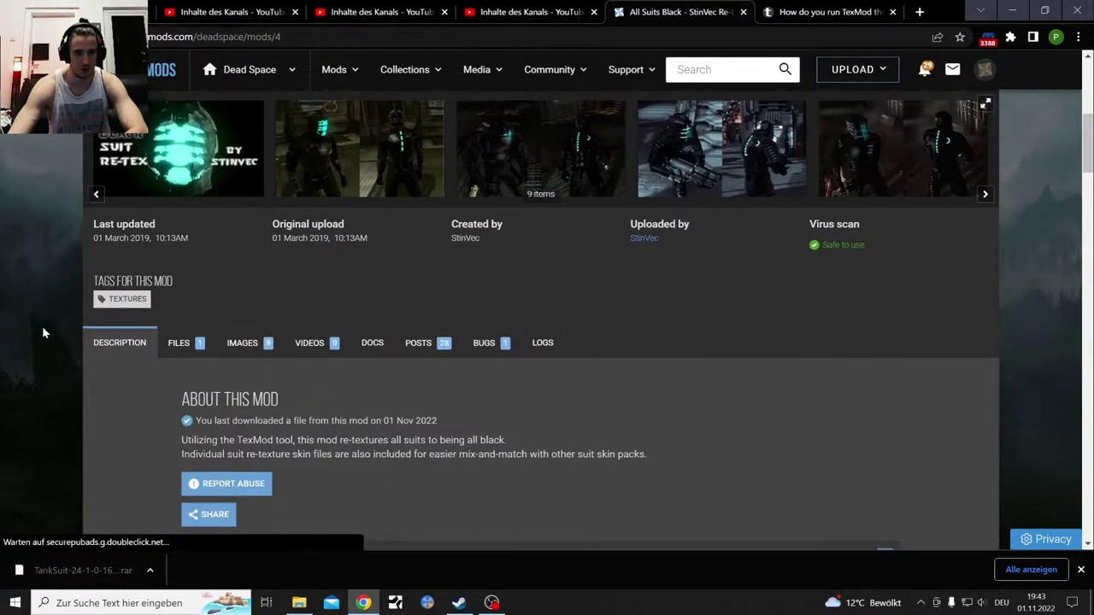
pyautogui.scroll(-2, 43, 330)
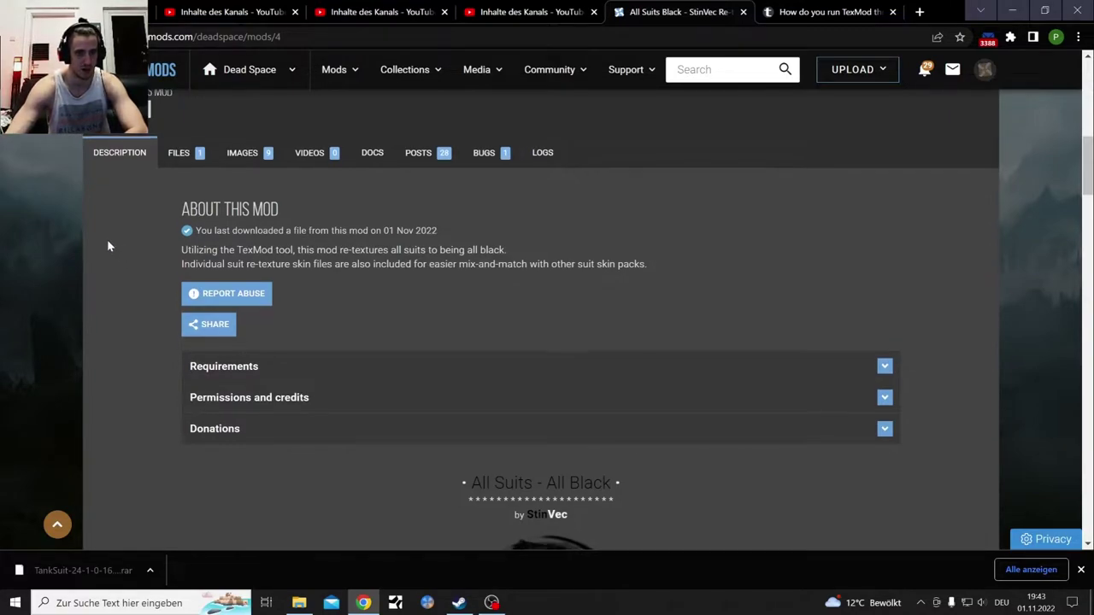
pyautogui.scroll(-1, 108, 245)
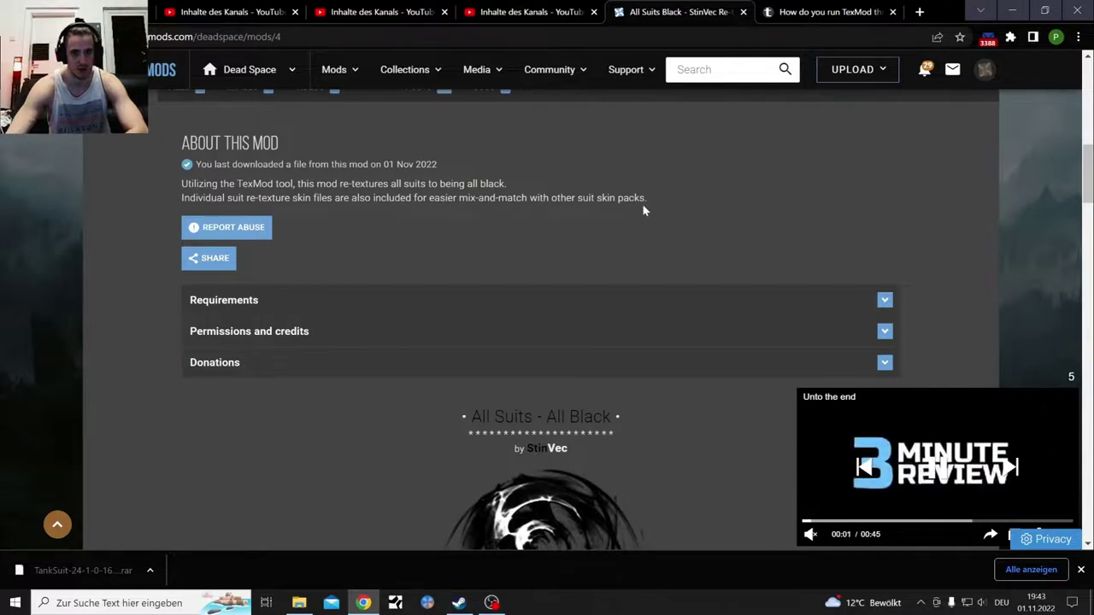
pyautogui.scroll(-6, 643, 203)
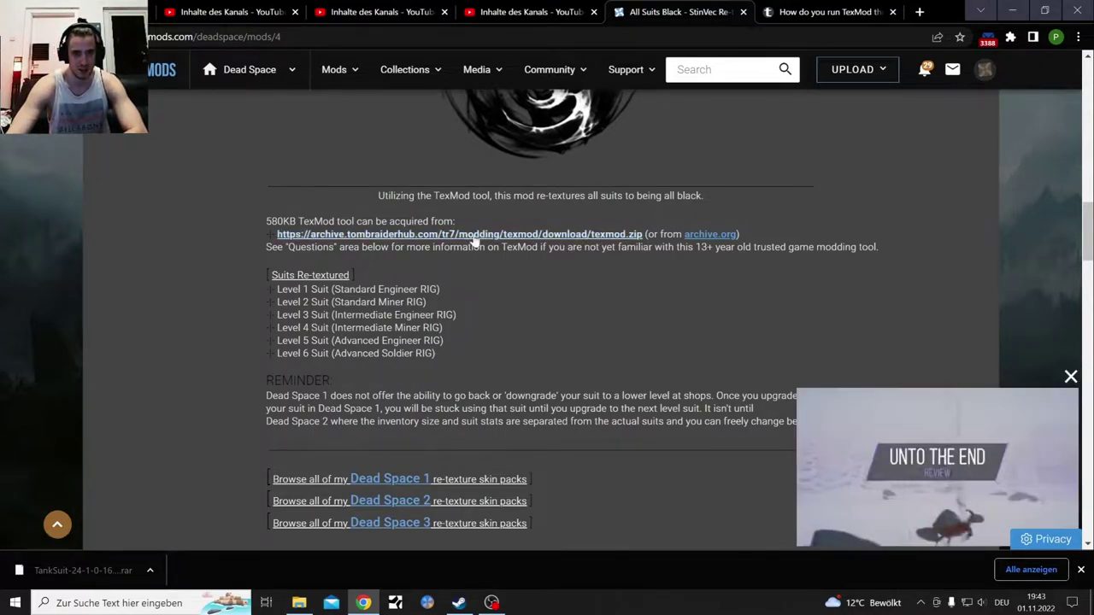
# Start downloading texmod.zip from the tombraiderhub link, choose the Dead Space folder as the save location, and cancel the download
pyautogui.click(510, 240)
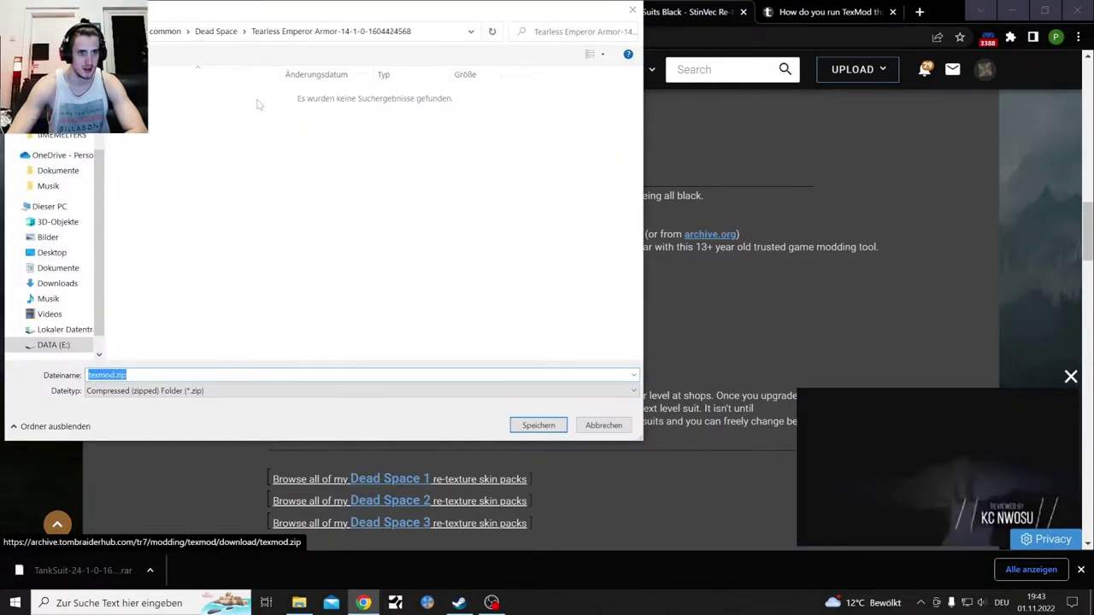
pyautogui.click(215, 30)
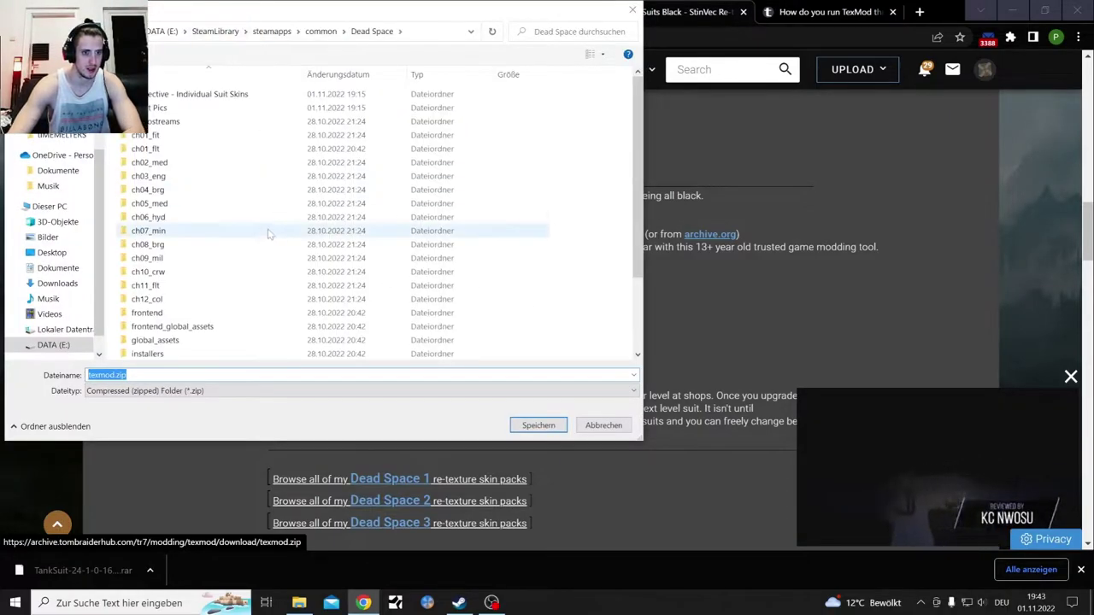
pyautogui.scroll(-3, 270, 256)
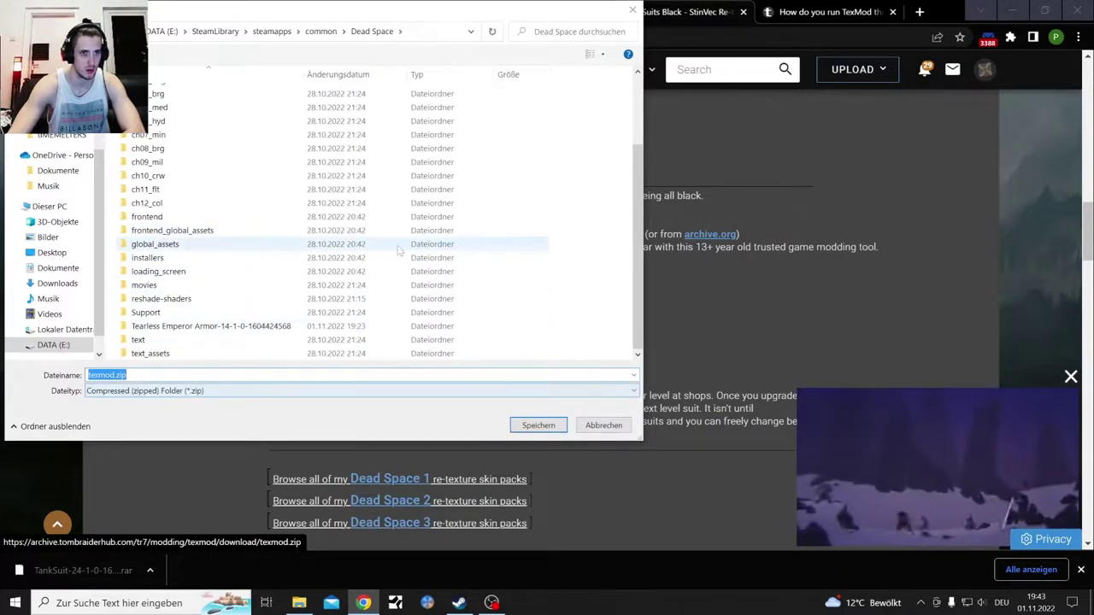
pyautogui.click(609, 429)
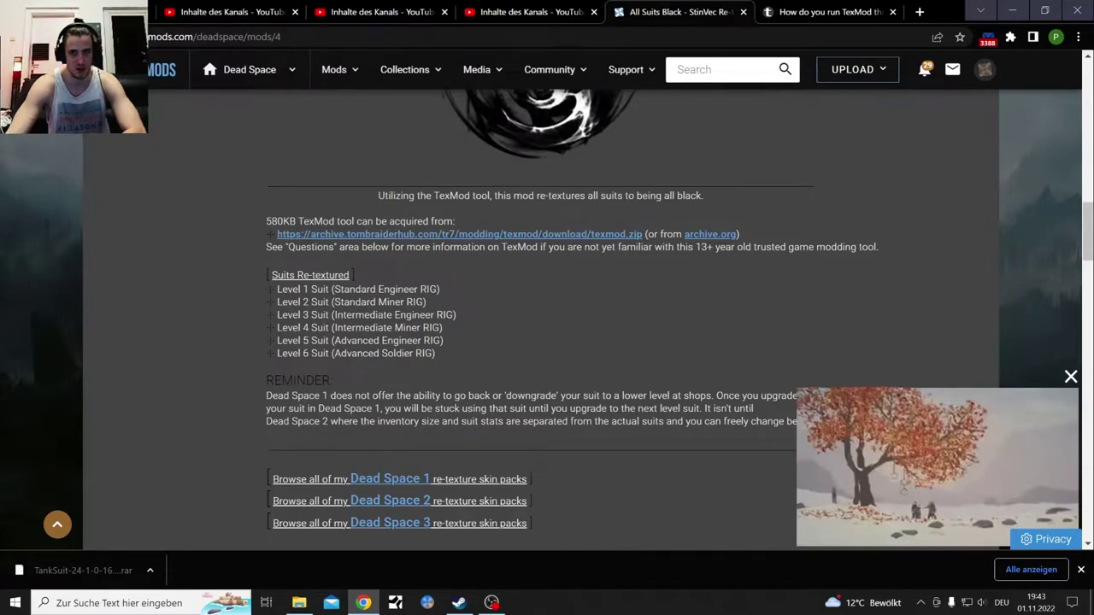
# Start the texmod.zip download from the archive.org link, cancel it, and return to the mod page
pyautogui.click(710, 237)
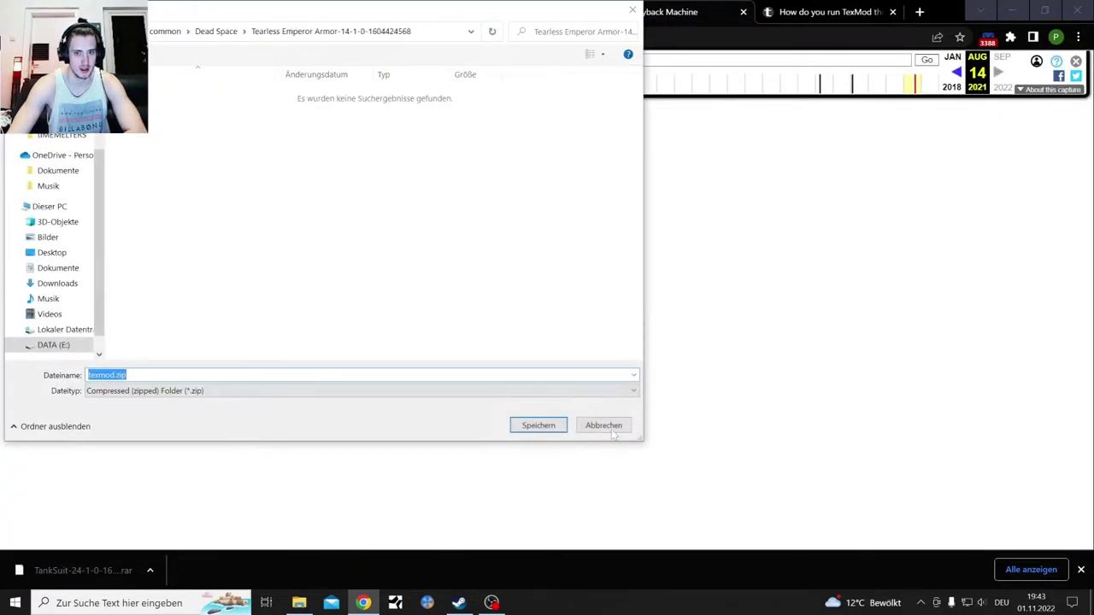
pyautogui.click(610, 430)
pyautogui.hotkey('alt', 'Left')
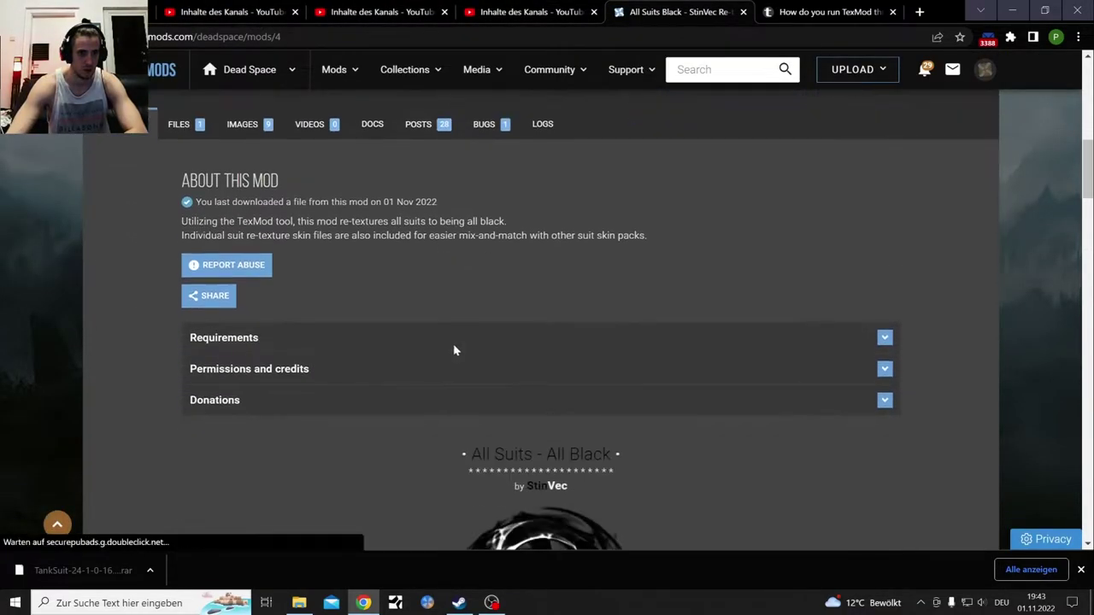
# Expand the mod's requirements, view the linked TexMod page on Tomb Raider HUB, and close that page
pyautogui.click(422, 336)
pyautogui.scroll(-3, 330, 349)
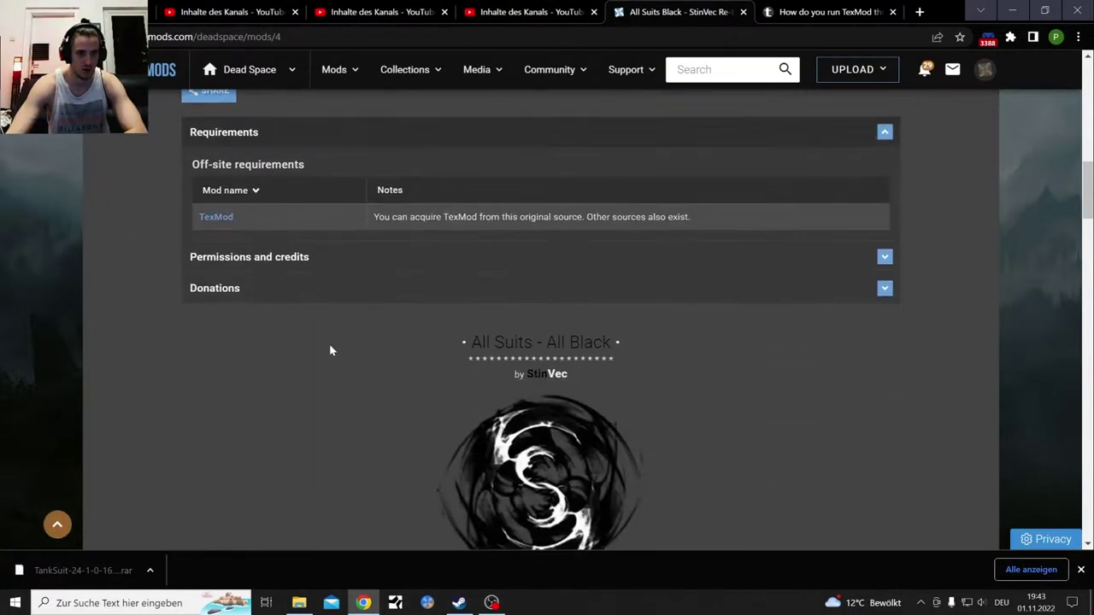
pyautogui.click(217, 211)
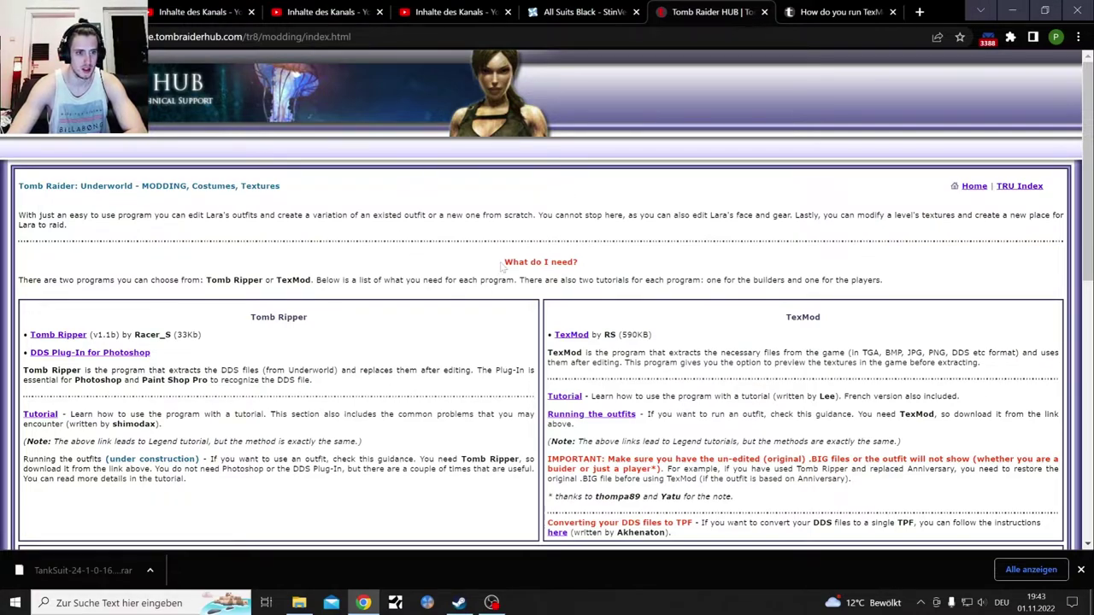
pyautogui.scroll(-1, 502, 268)
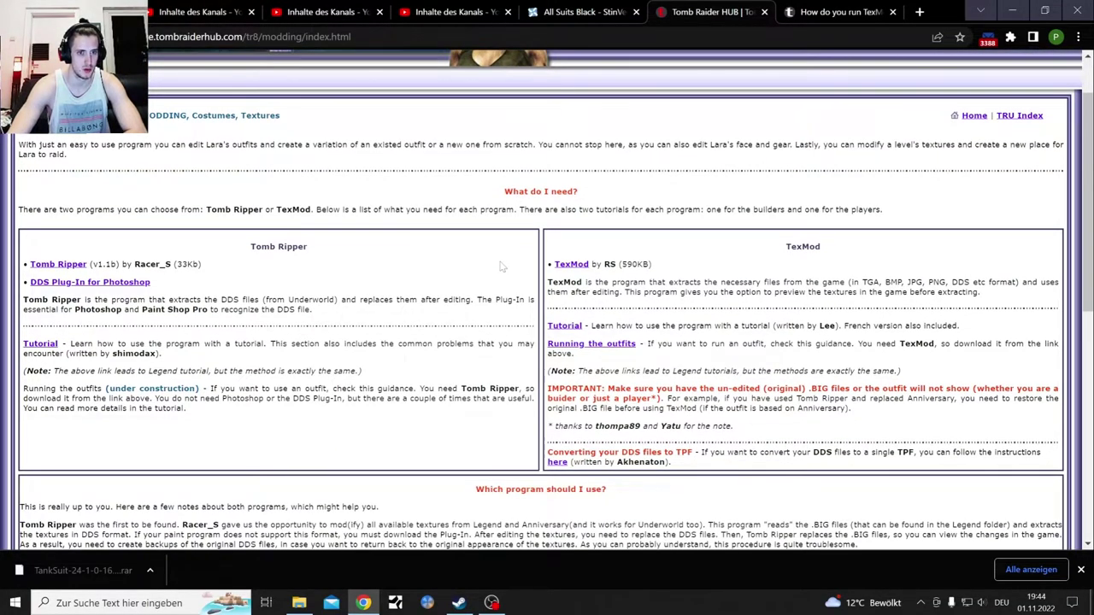
pyautogui.click(765, 13)
# Open the mod author's Dead Space 2 re-texture skin packs and look through the listed suits
pyautogui.scroll(-8, 716, 168)
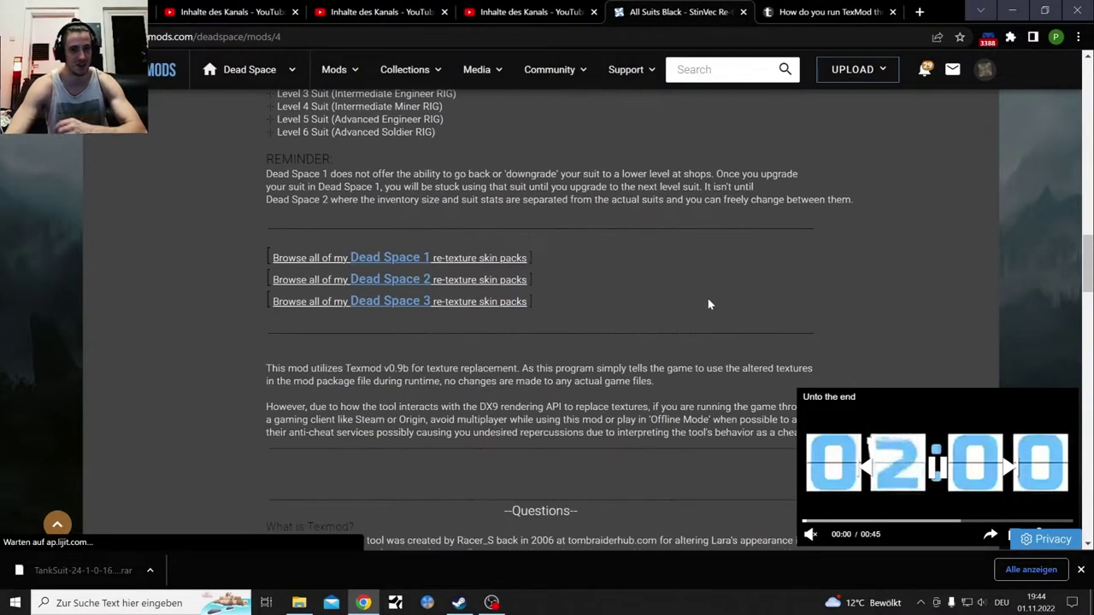
pyautogui.scroll(2, 709, 302)
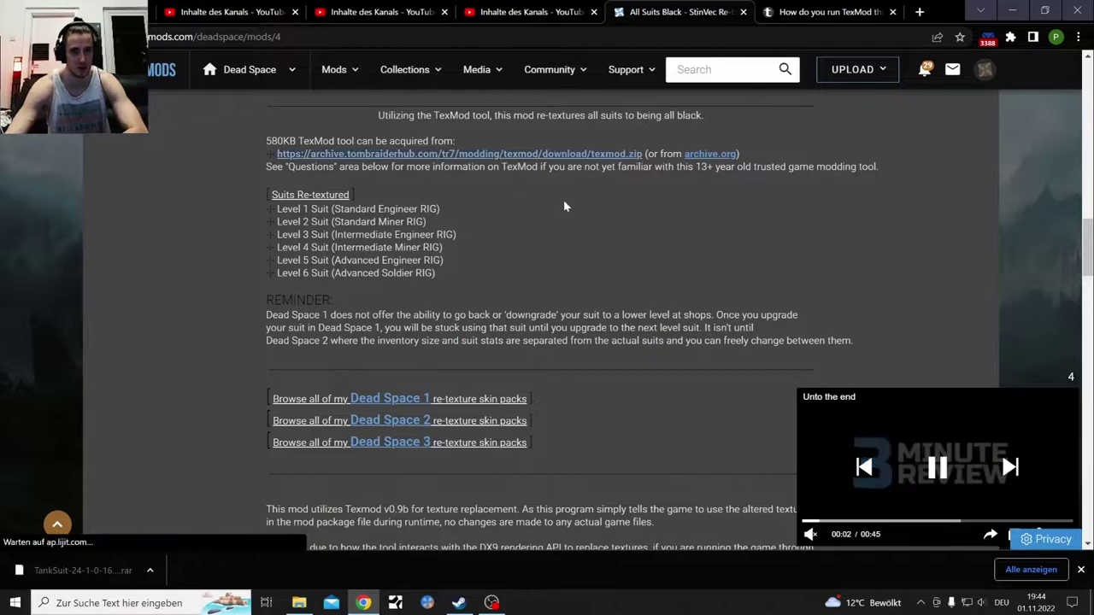
pyautogui.scroll(-1, 621, 258)
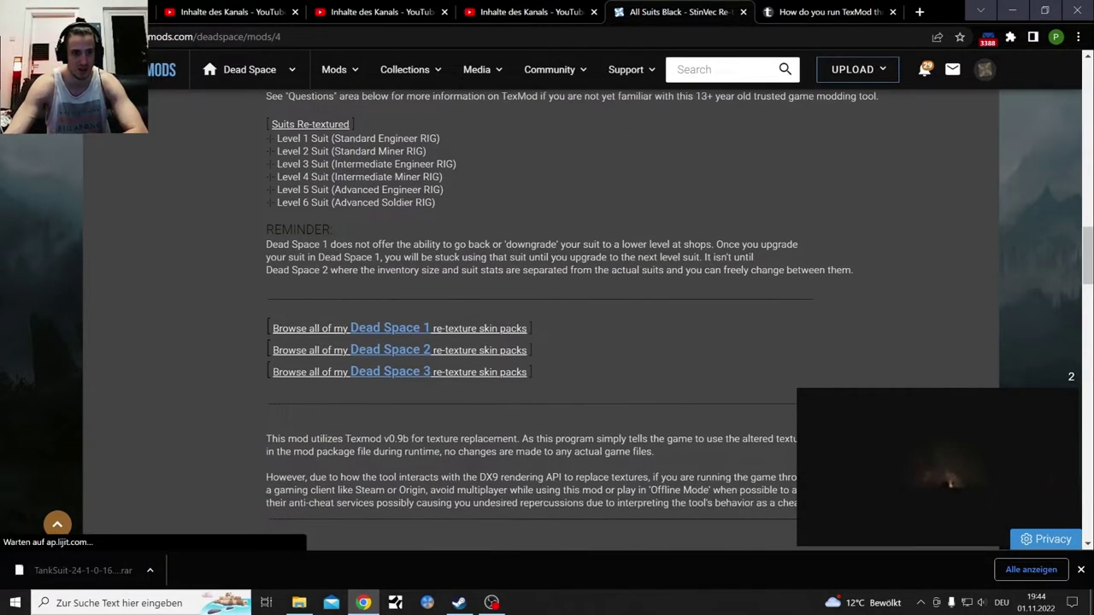
pyautogui.click(402, 351)
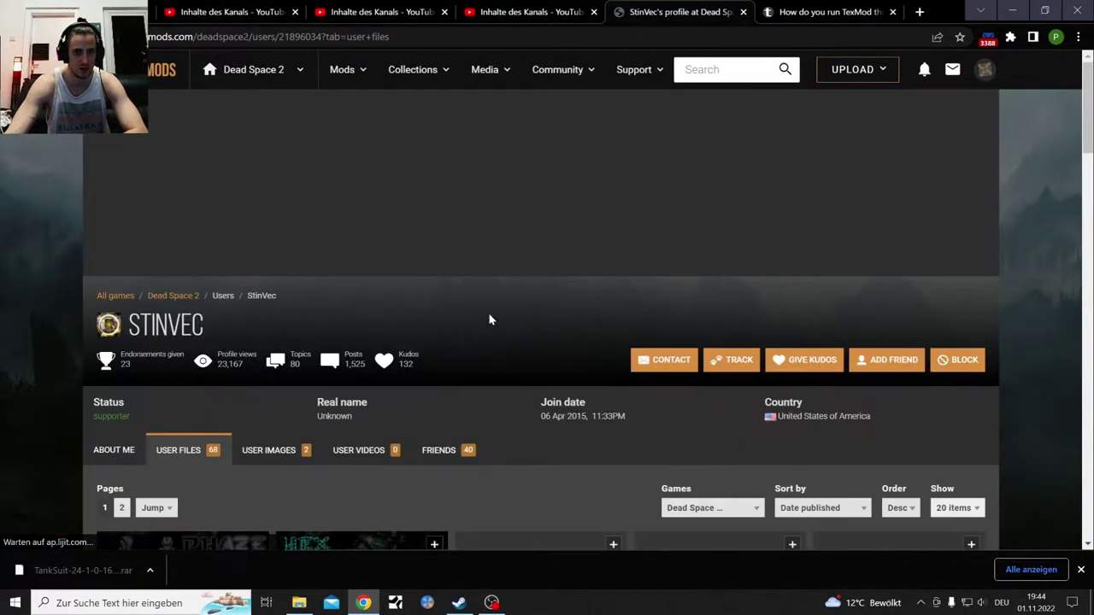
pyautogui.scroll(3, 514, 303)
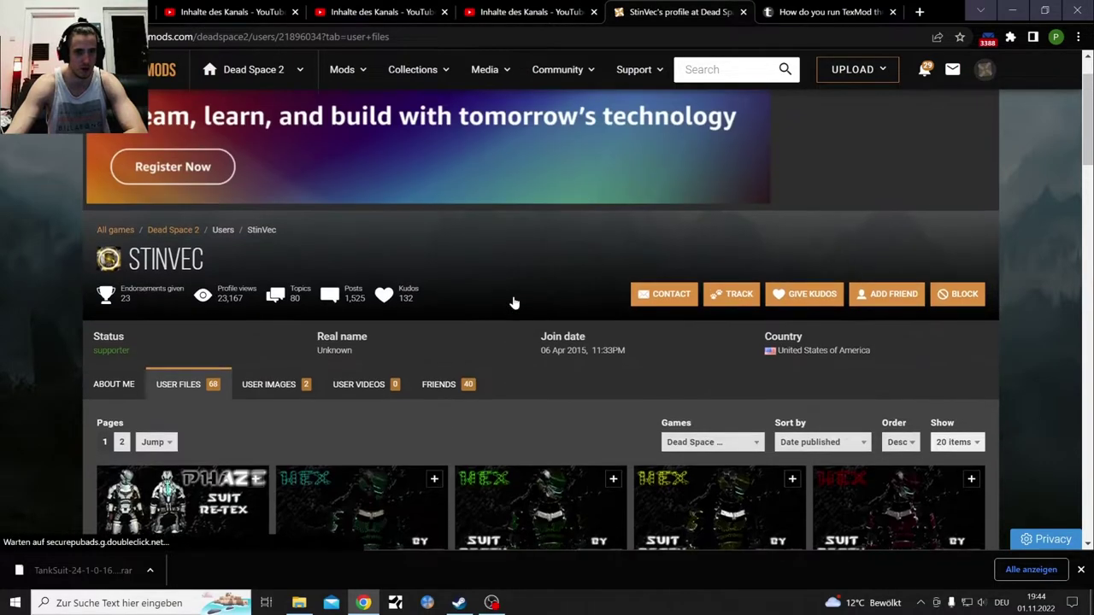
pyautogui.scroll(-4, 513, 302)
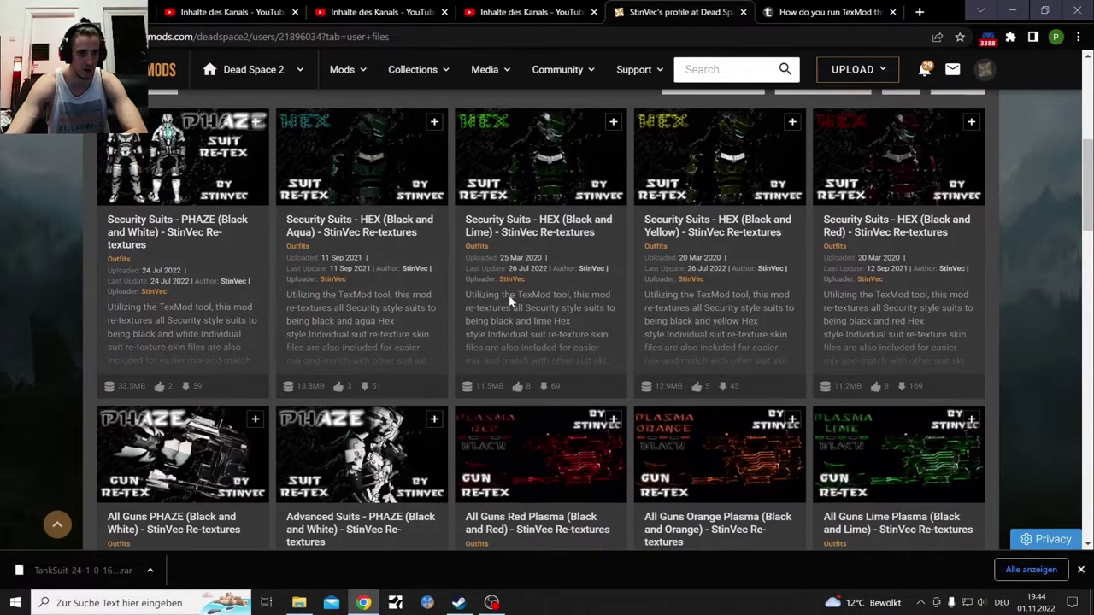
# View the Security Suits - PHAZE (Black and White) mod page and return to the All Suits Black page
pyautogui.click(180, 240)
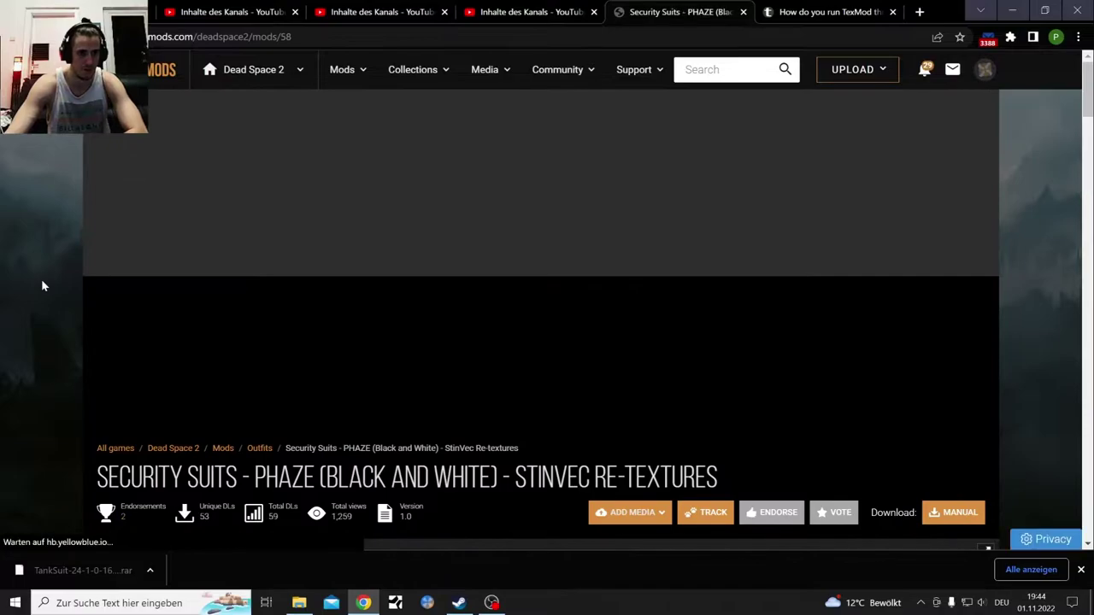
pyautogui.scroll(-7, 41, 286)
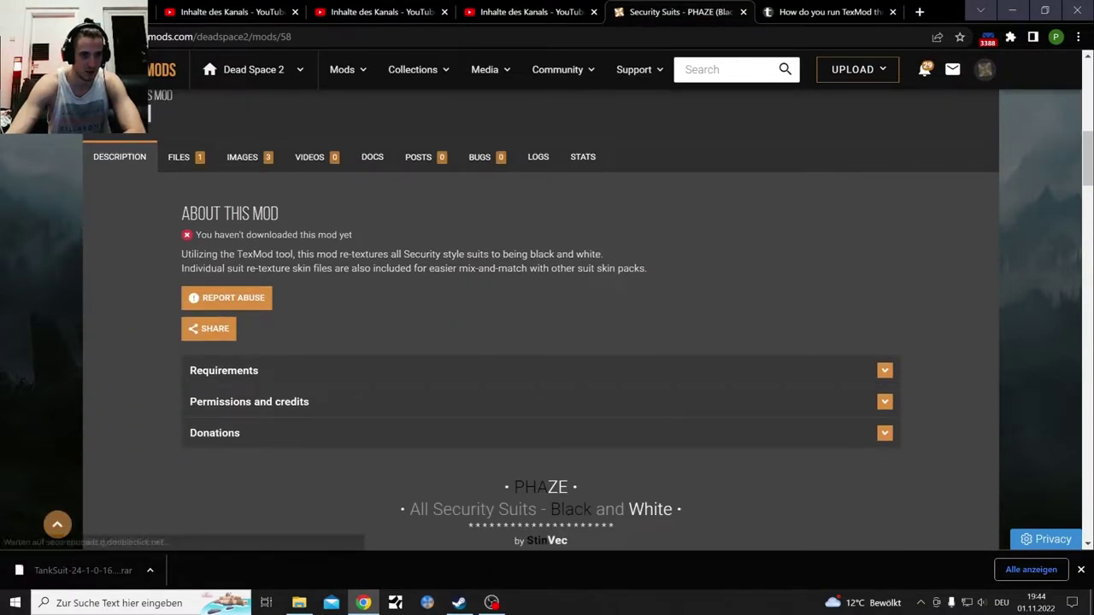
pyautogui.scroll(3, 541, 316)
pyautogui.hotkey('alt', 'Left')
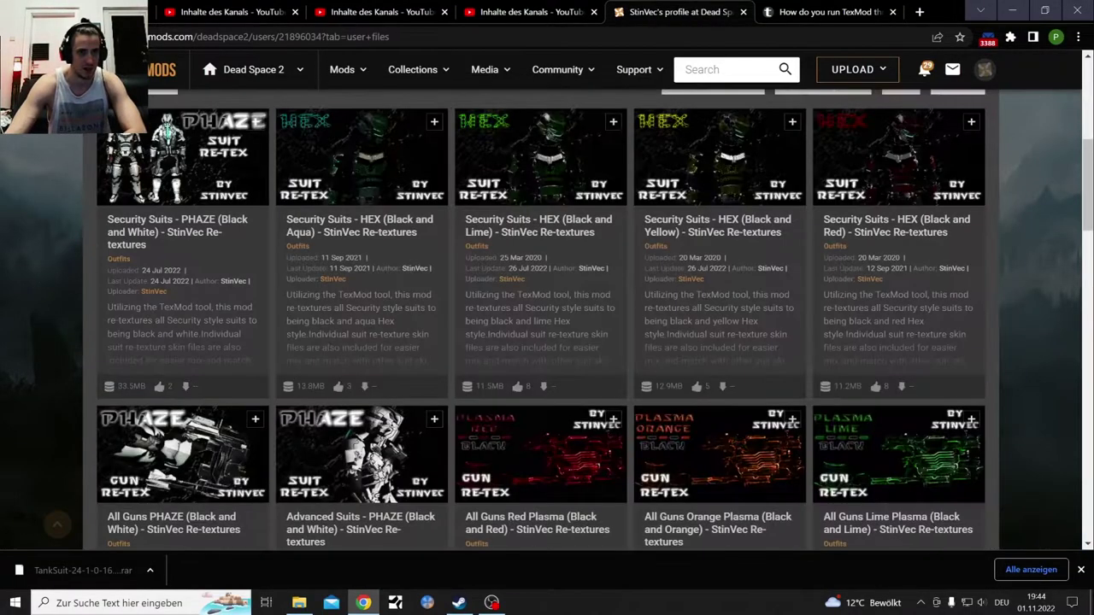
pyautogui.hotkey('alt', 'Left')
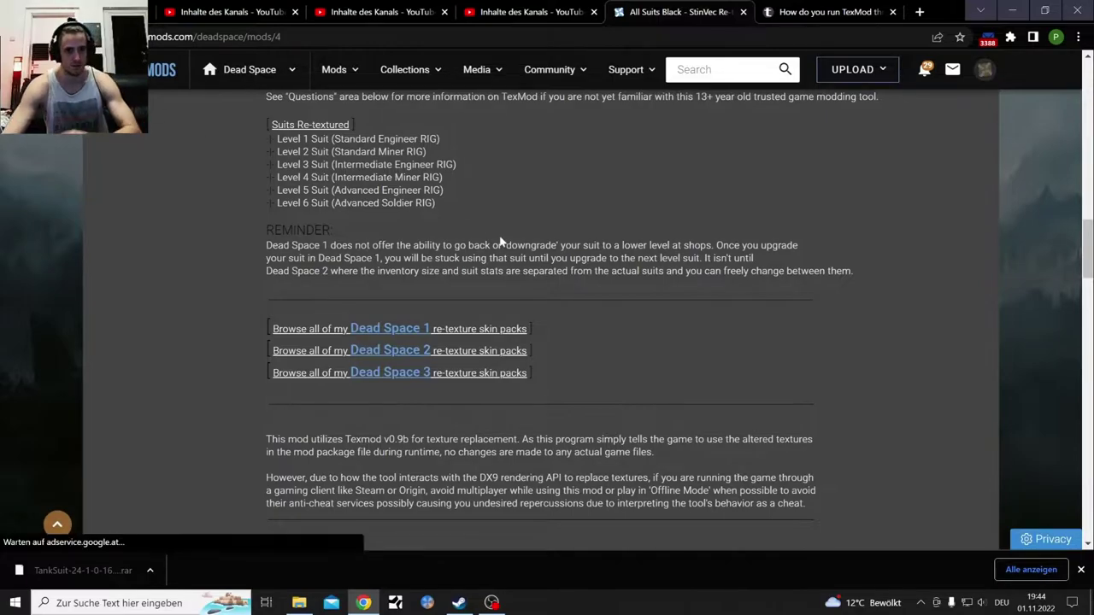
# Read the Questions section on loading skins with TexMod and open the linked three-step instruction image on Imgur
pyautogui.scroll(-2, 510, 264)
pyautogui.scroll(-1, 522, 249)
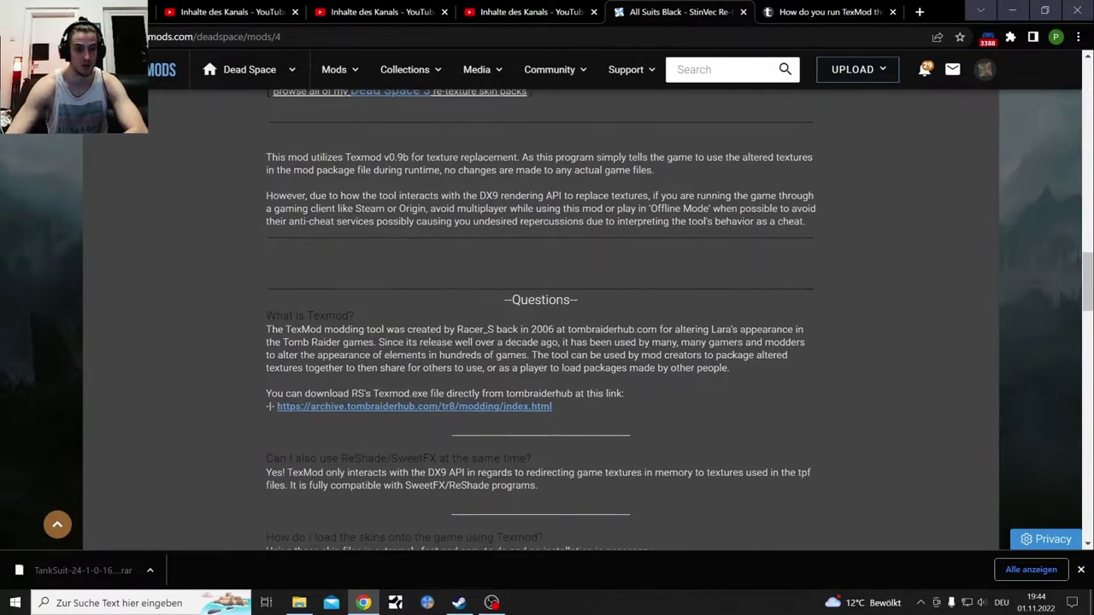
pyautogui.scroll(-1, 532, 248)
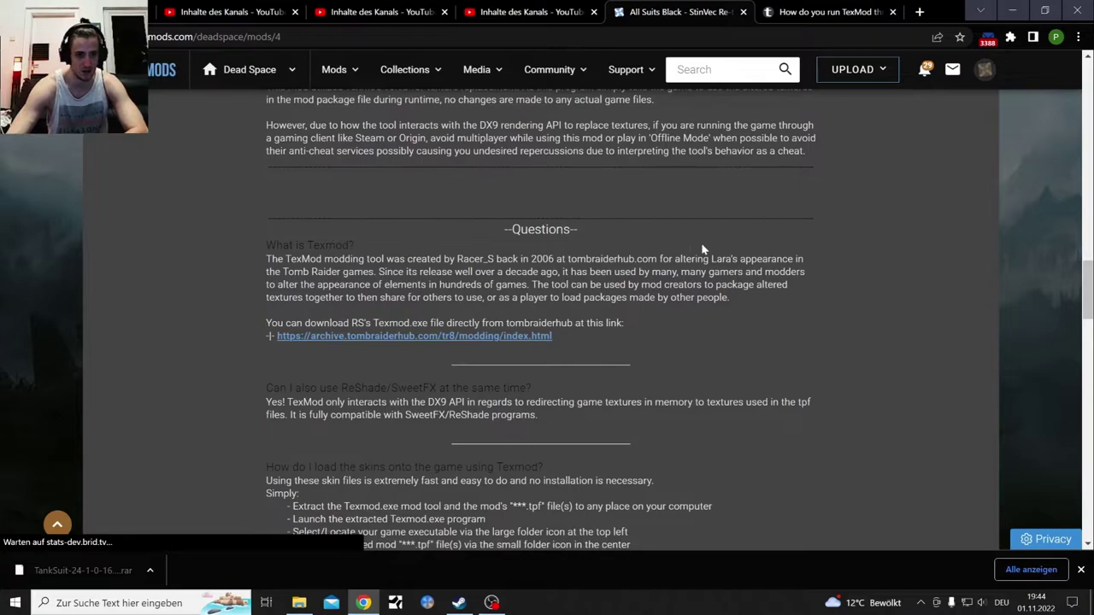
pyautogui.scroll(-3, 605, 250)
pyautogui.click(304, 308)
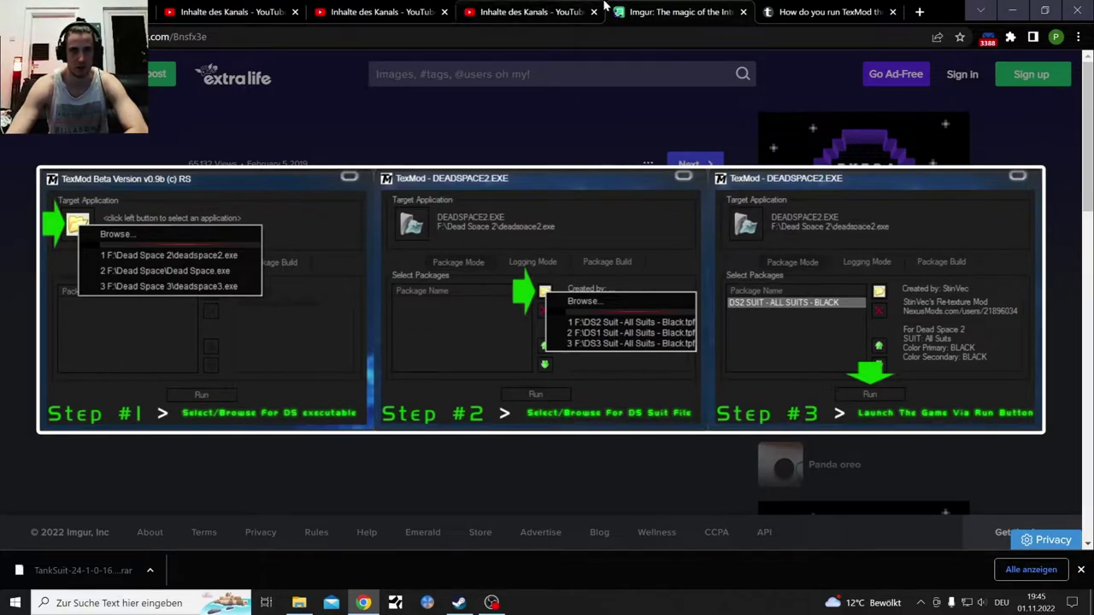
# Minimize Chrome and OBS, and launch Tra.exe from the Dead Space game folder
pyautogui.click(1012, 10)
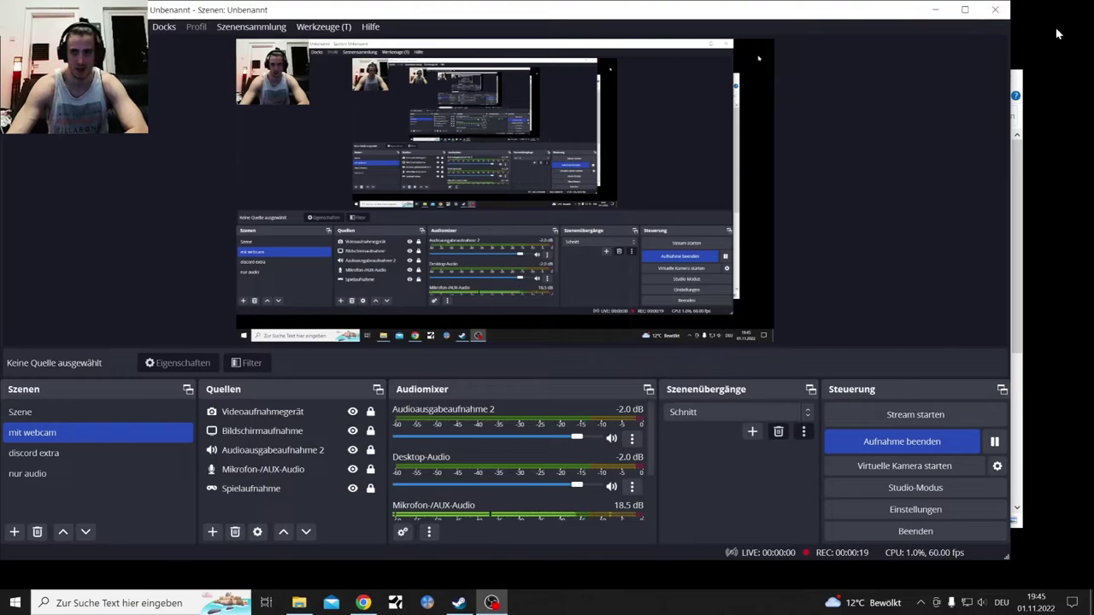
pyautogui.click(936, 10)
pyautogui.scroll(-4, 590, 423)
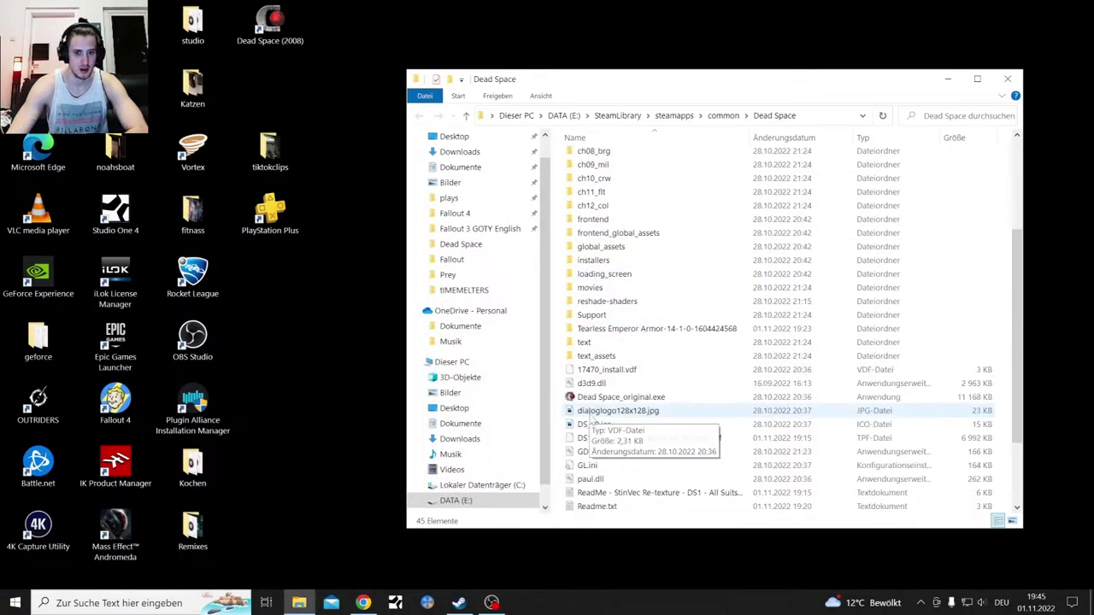
pyautogui.scroll(-3, 591, 428)
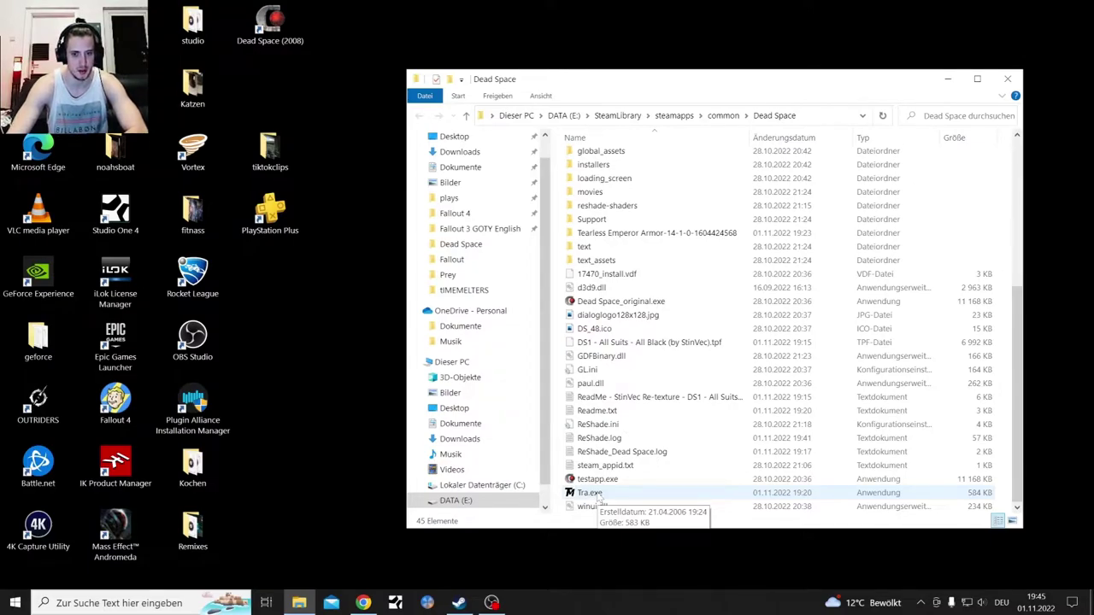
pyautogui.doubleClick(592, 493)
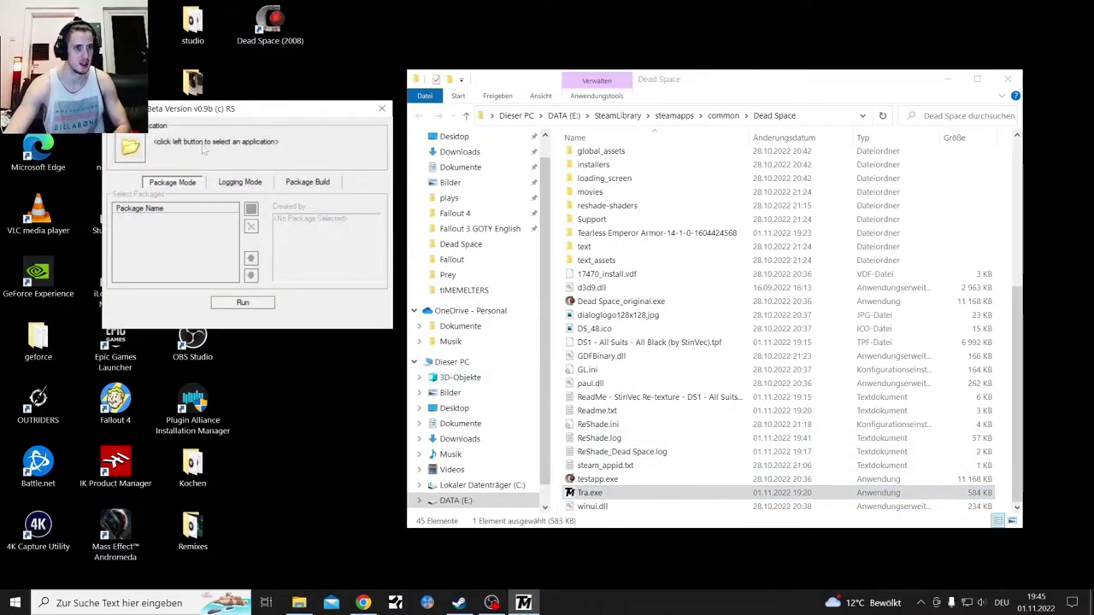
# Set Dead Space_original.exe as TexMod's target application and add the recent package DS1 - All Suits - All Black (by StinVec).tpf
pyautogui.click(132, 149)
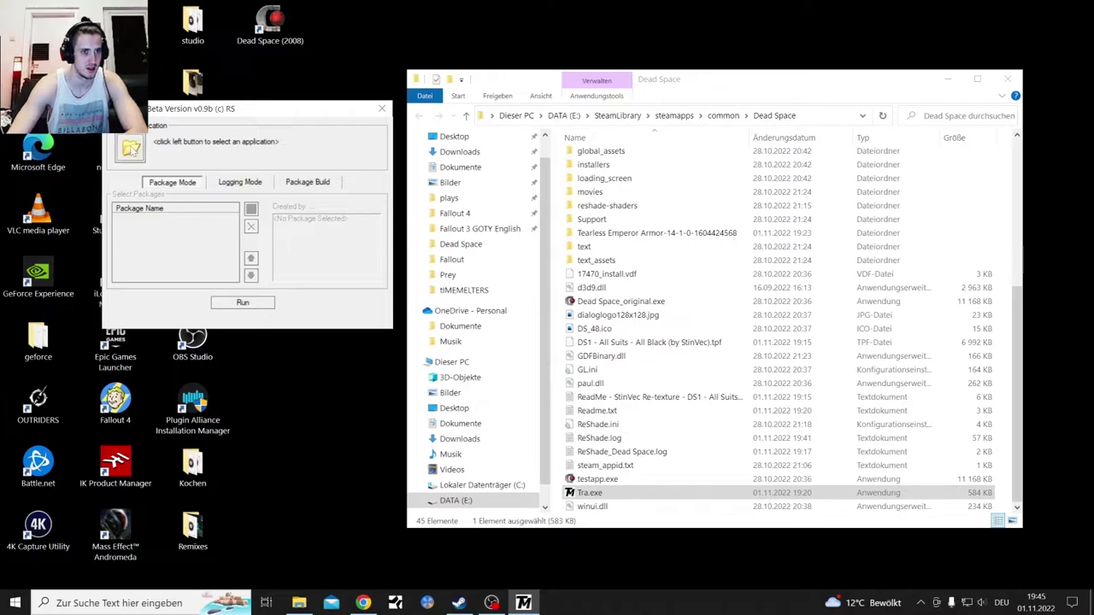
pyautogui.scroll(-8, 231, 182)
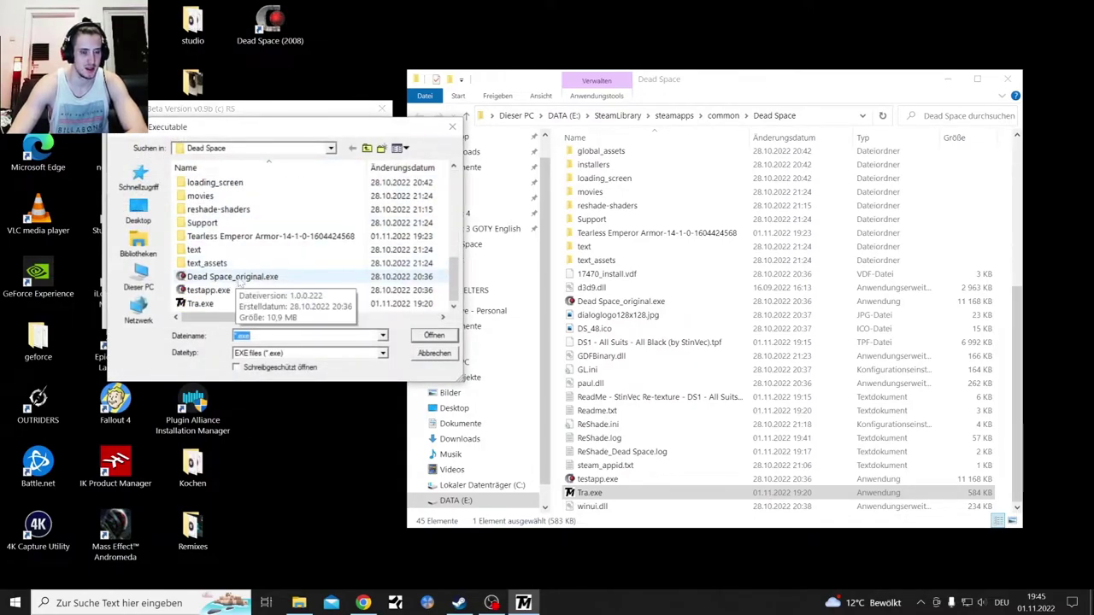
pyautogui.doubleClick(241, 278)
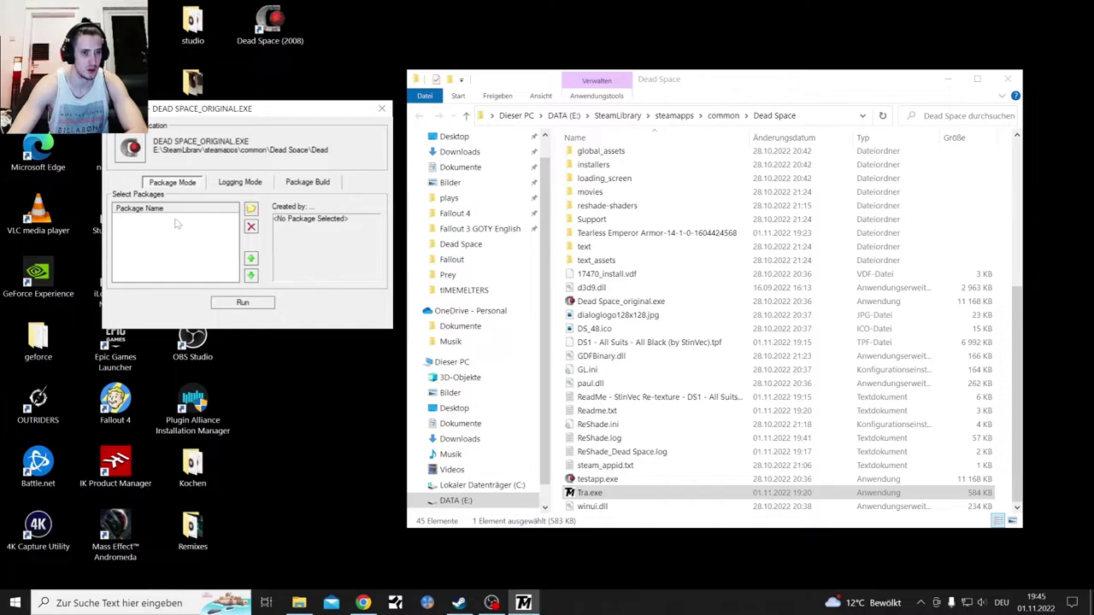
pyautogui.click(251, 210)
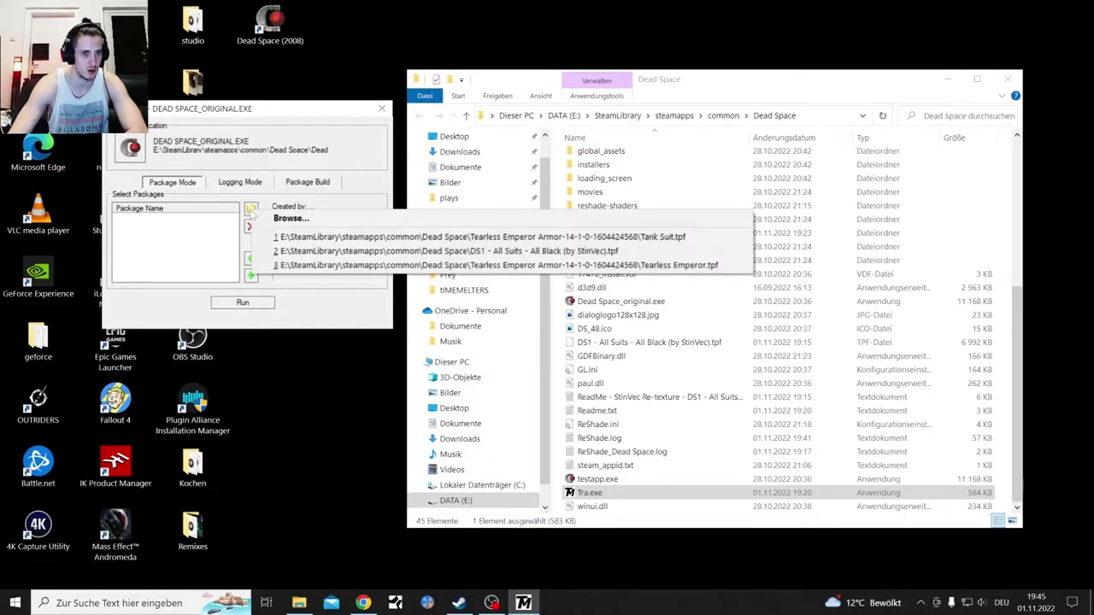
pyautogui.click(413, 252)
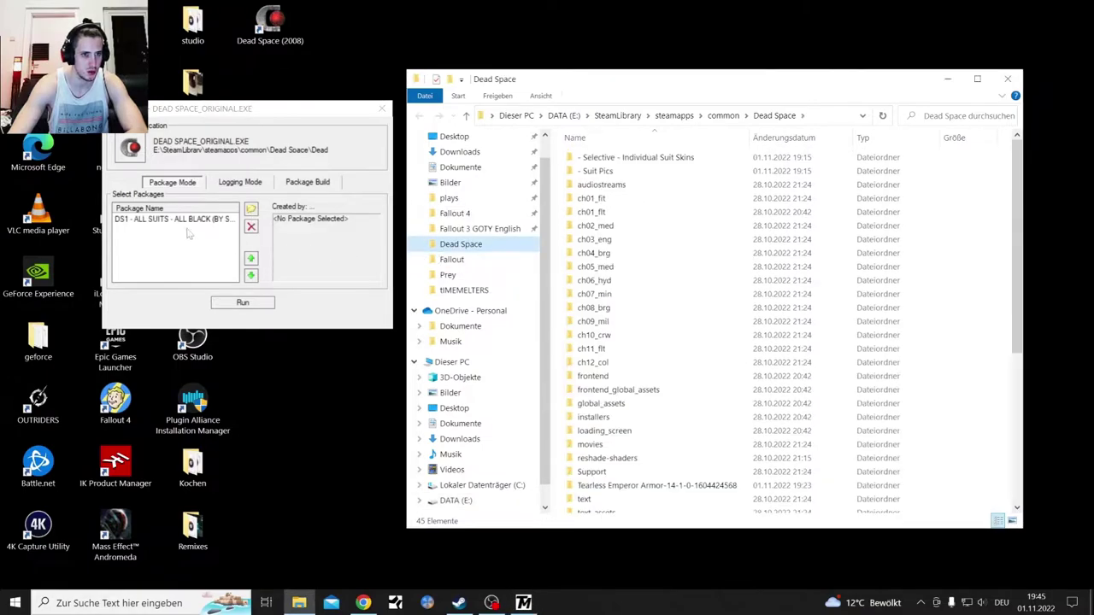
pyautogui.click(251, 209)
pyautogui.click(286, 215)
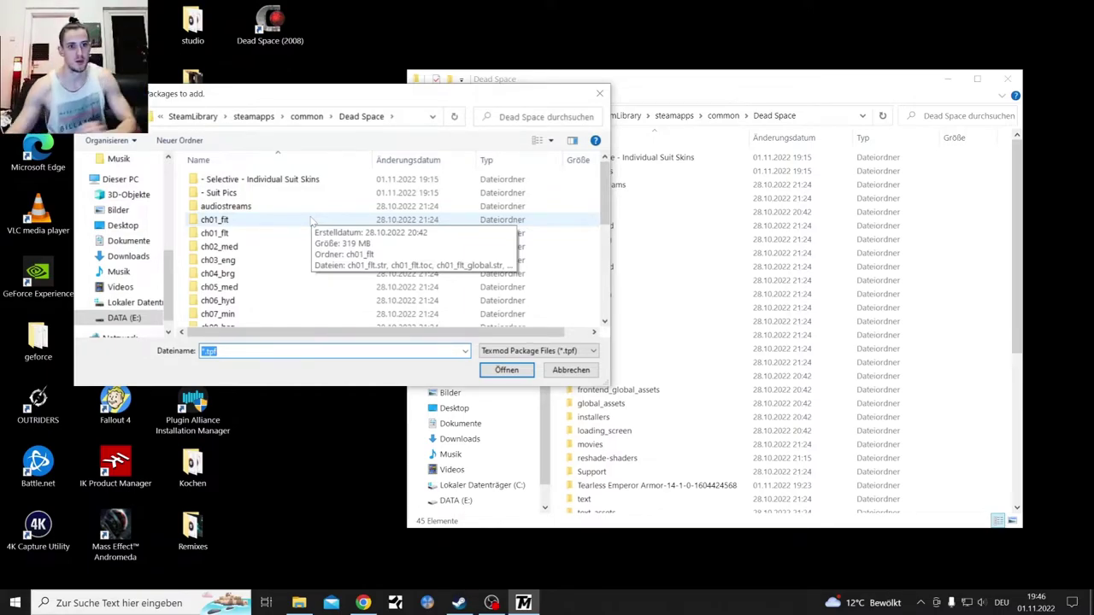
pyautogui.scroll(-8, 312, 220)
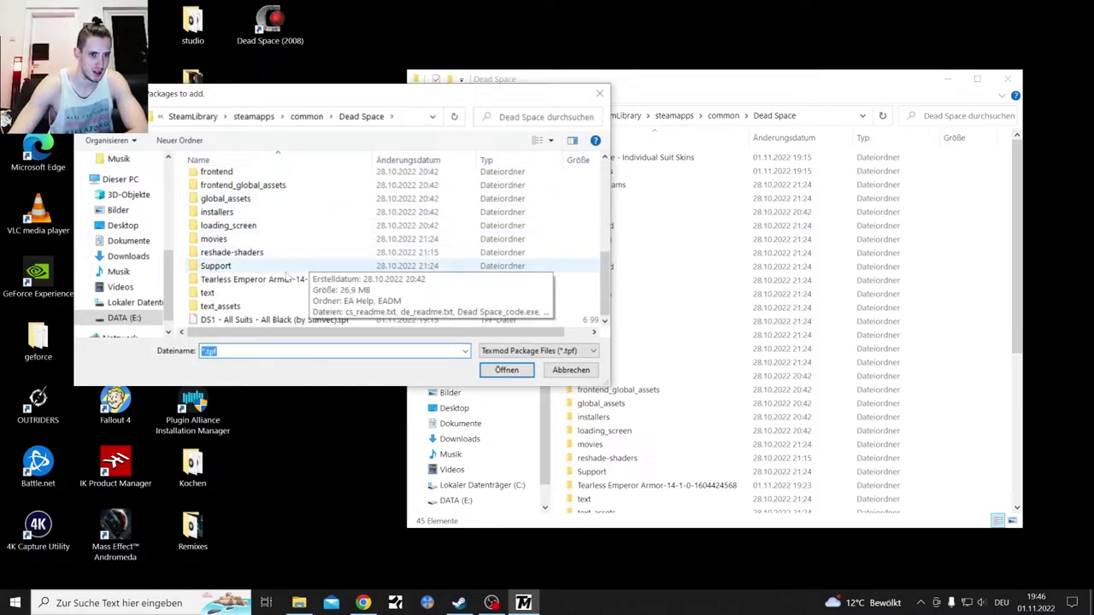
pyautogui.doubleClick(287, 282)
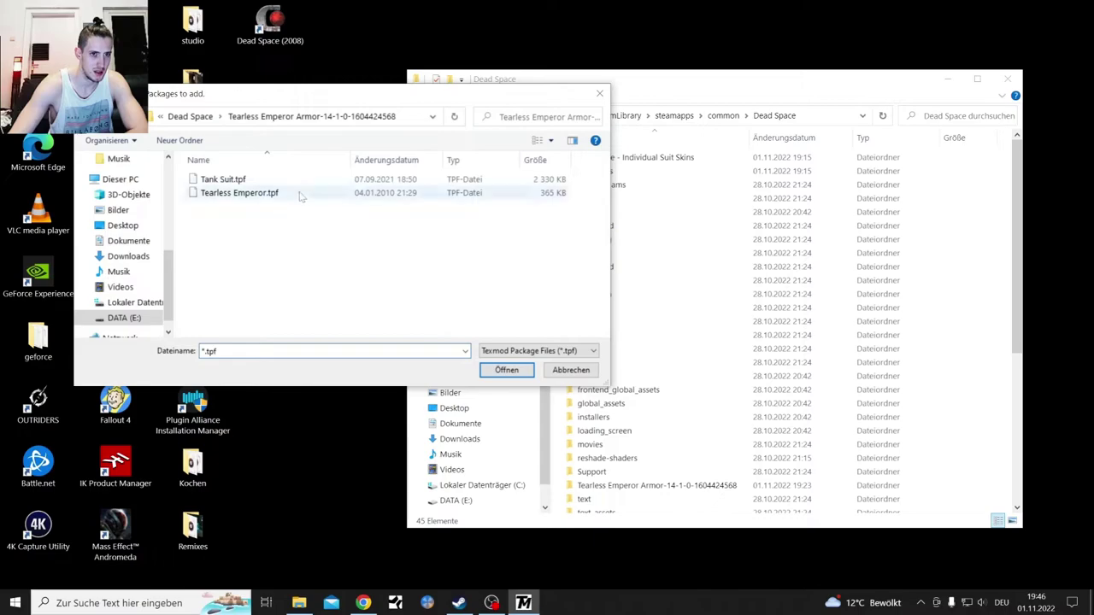
pyautogui.click(243, 181)
pyautogui.doubleClick(242, 180)
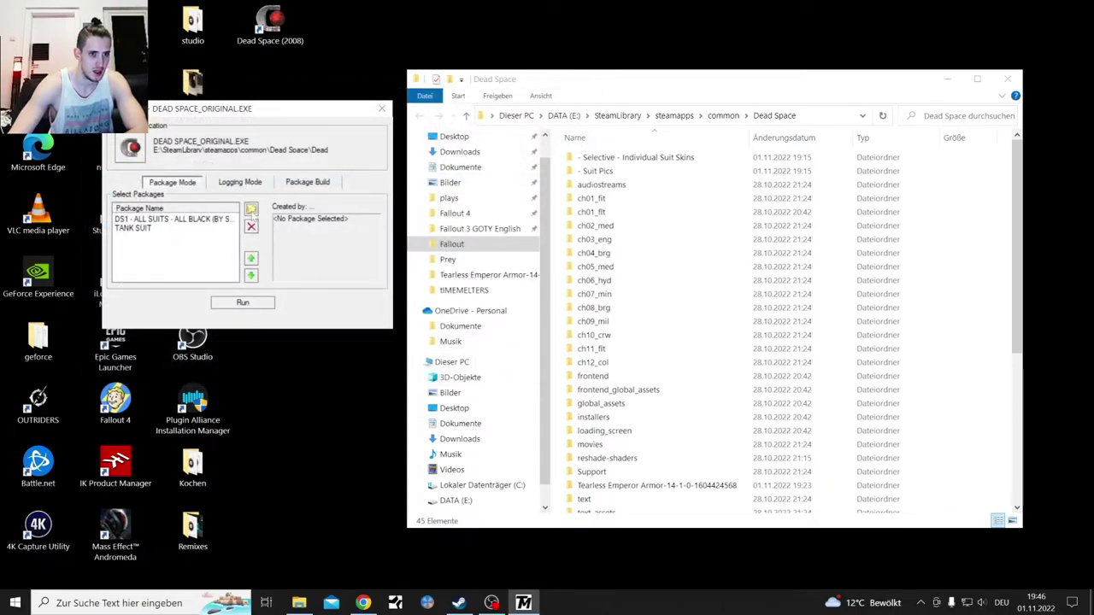
# Add the recent package Tearless Emperor.tpf, view the details of all three packages, and close TexMod
pyautogui.click(252, 210)
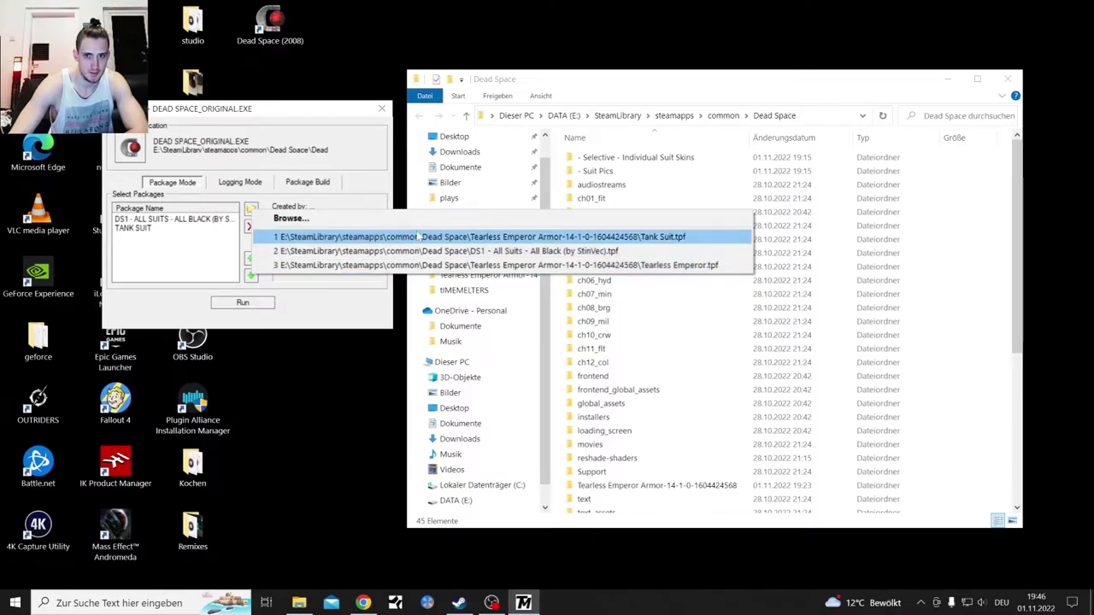
pyautogui.click(425, 266)
pyautogui.click(159, 221)
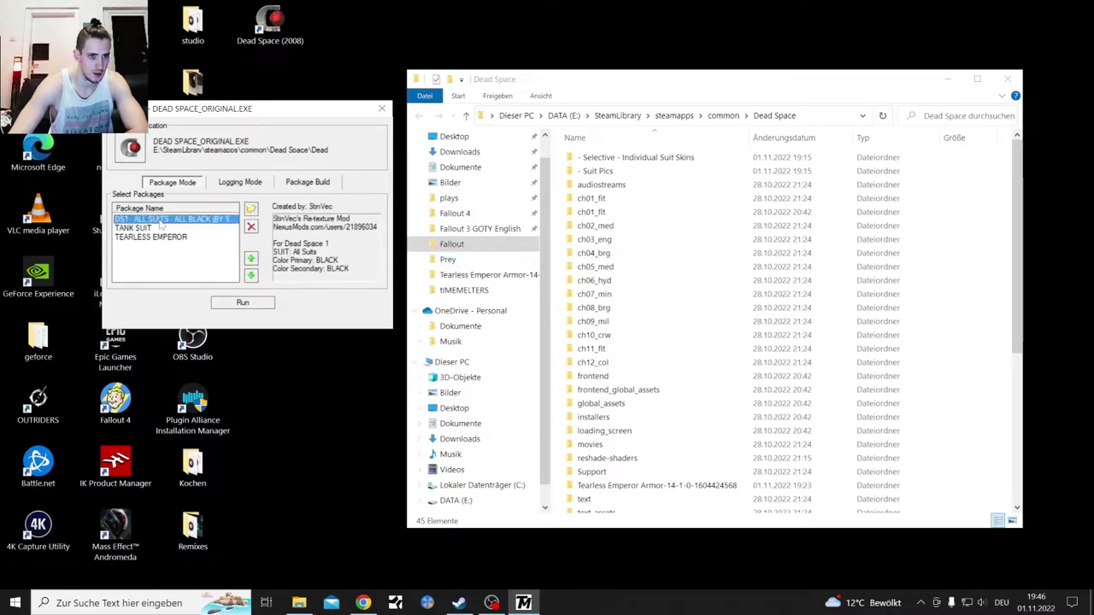
pyautogui.click(138, 229)
pyautogui.click(137, 240)
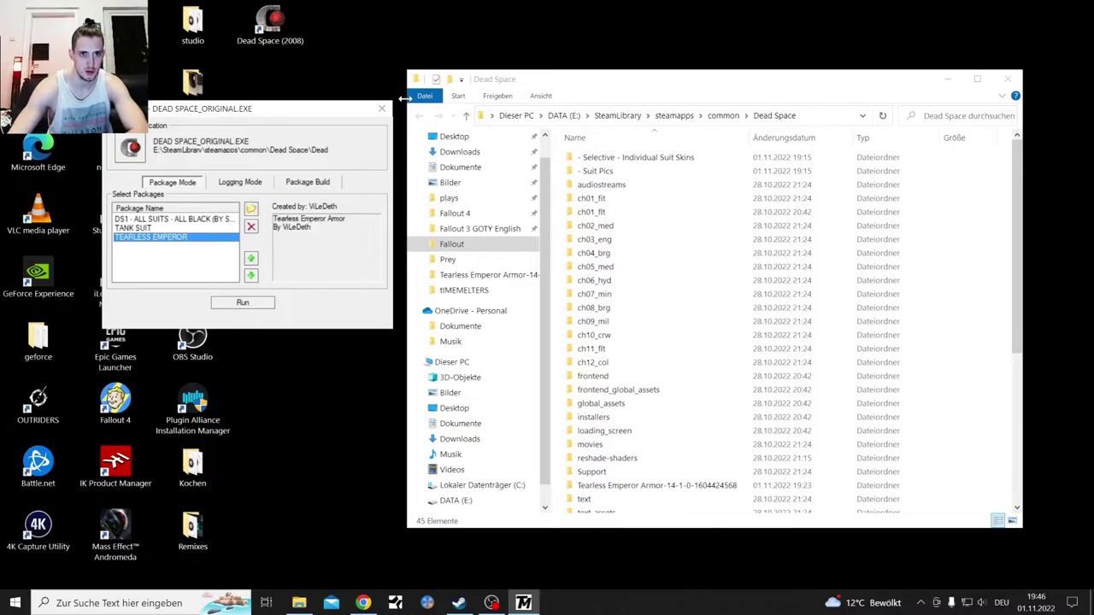
pyautogui.click(381, 110)
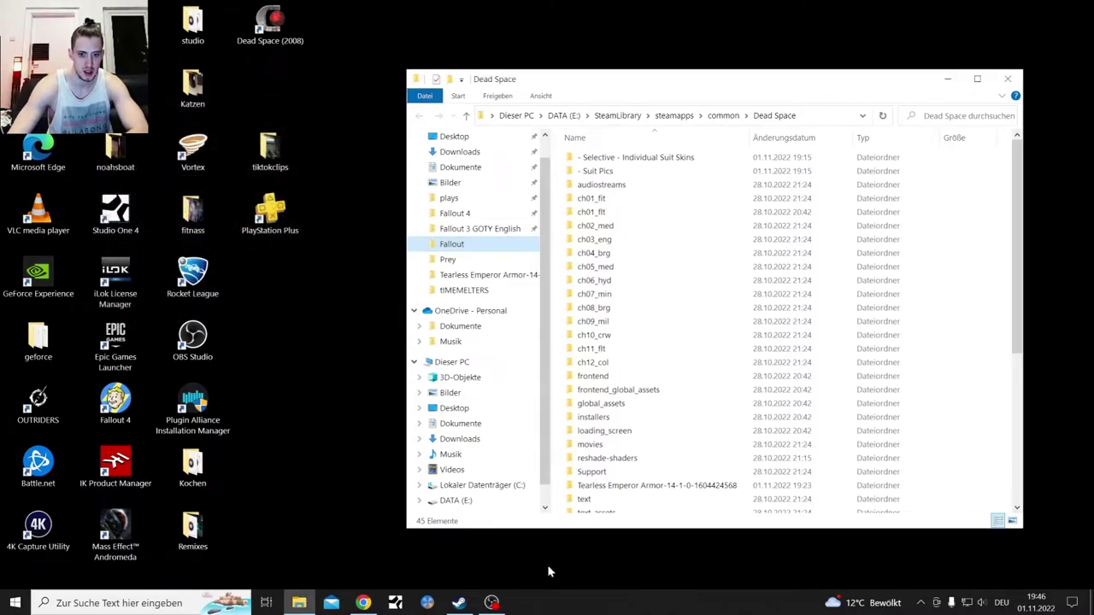
# Open the forum thread about running TexMod through Steam in Chrome and highlight the instruction renaming tra.exe to tra_original.exe
pyautogui.click(459, 603)
pyautogui.click(459, 603)
pyautogui.click(363, 602)
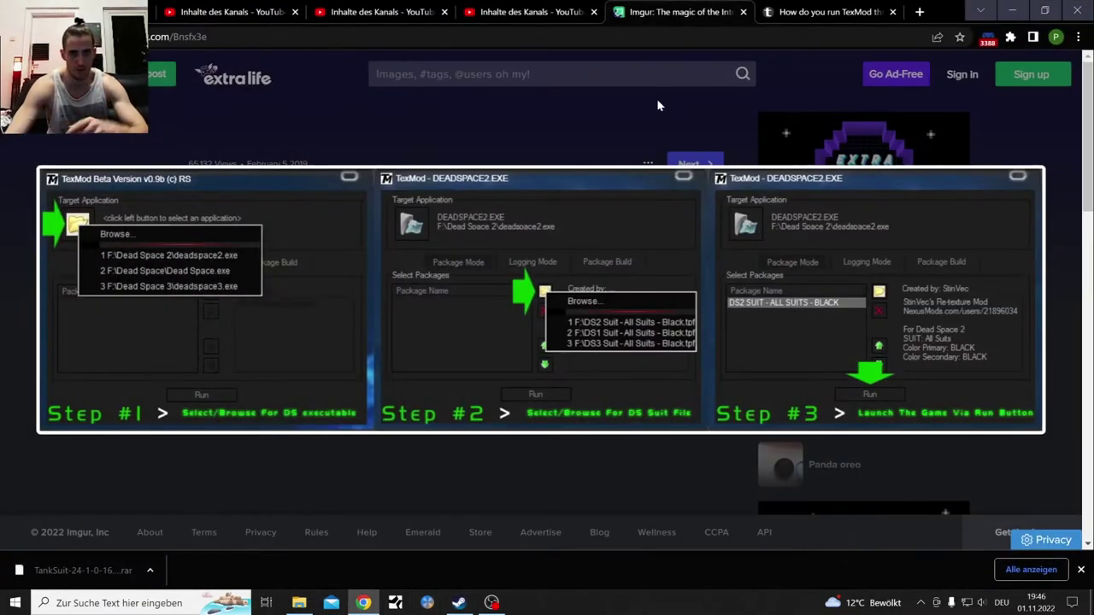
pyautogui.click(825, 11)
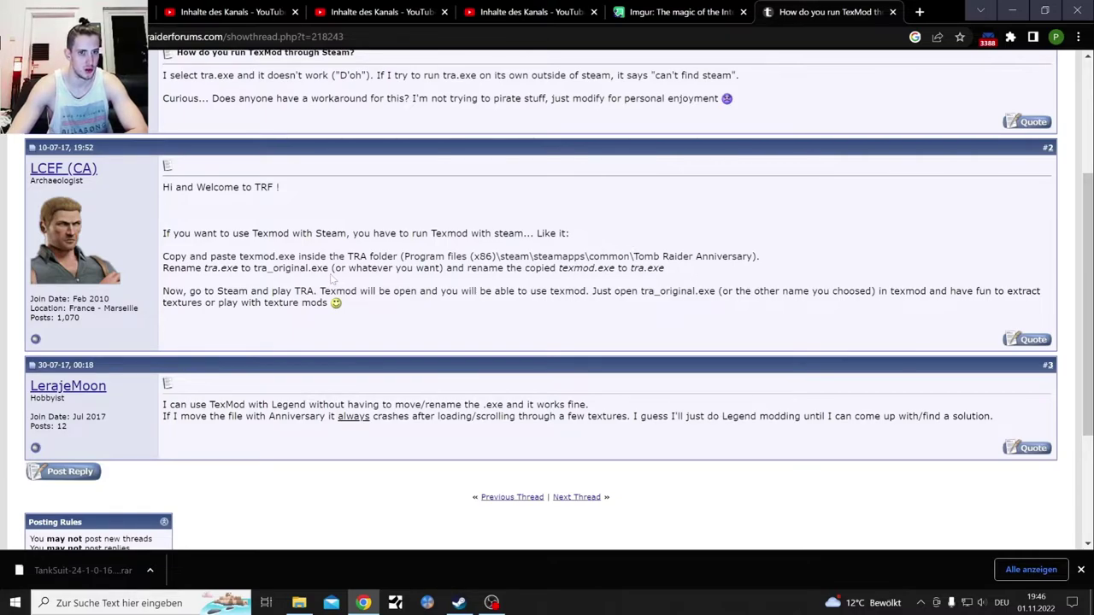
pyautogui.moveTo(328, 267); pyautogui.dragTo(204, 268)
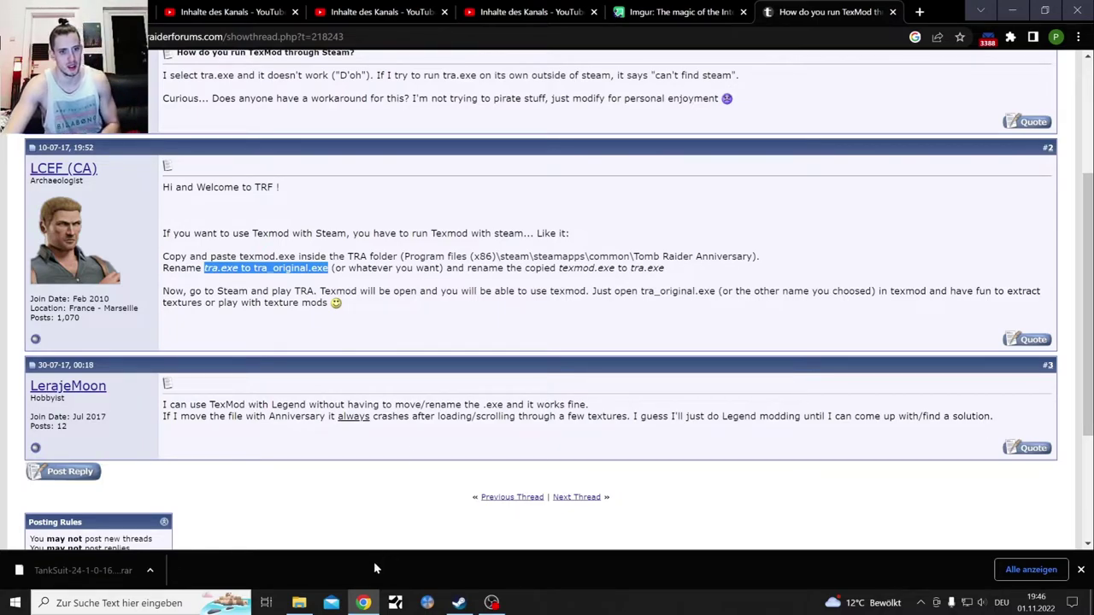
# Open the name of Dead Space_original.exe for editing in the Dead Space game folder and keep it as it is
pyautogui.click(301, 603)
pyautogui.scroll(-6, 619, 354)
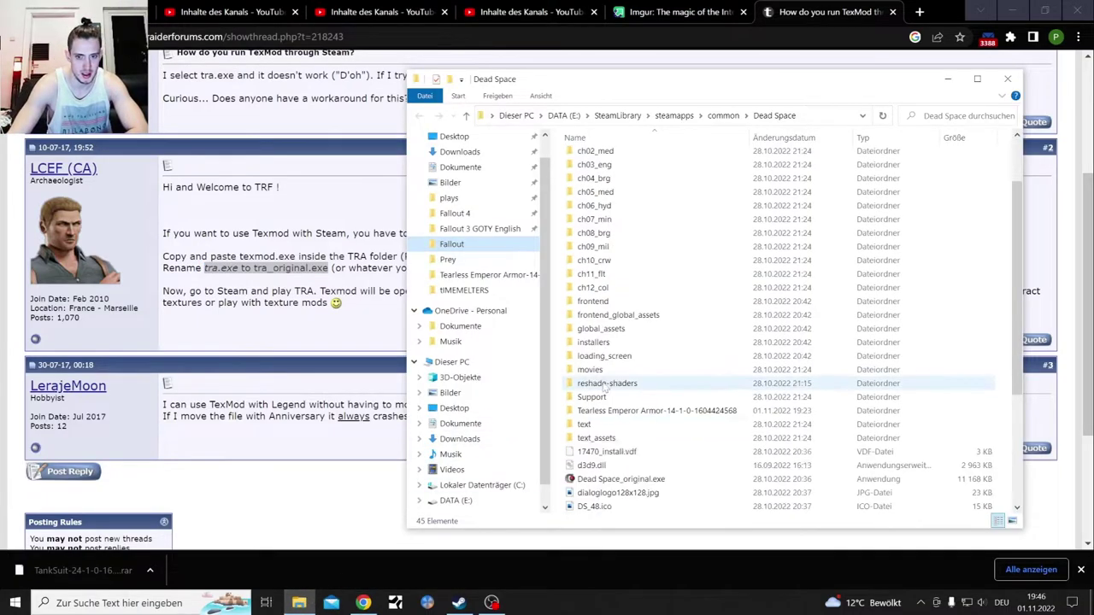
pyautogui.click(615, 315)
pyautogui.rightClick(627, 314)
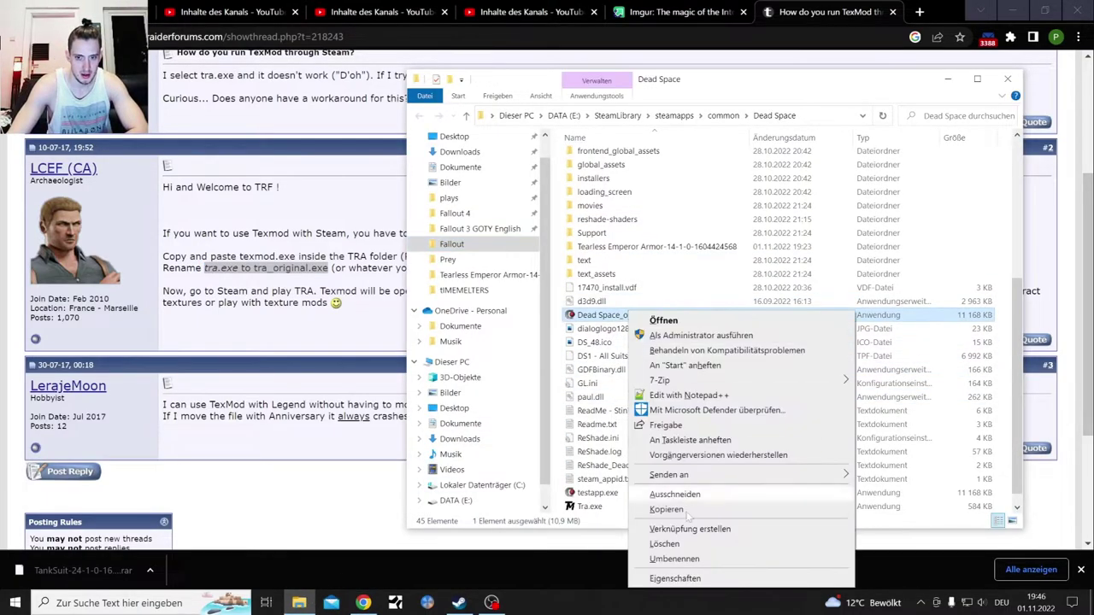
pyautogui.click(673, 560)
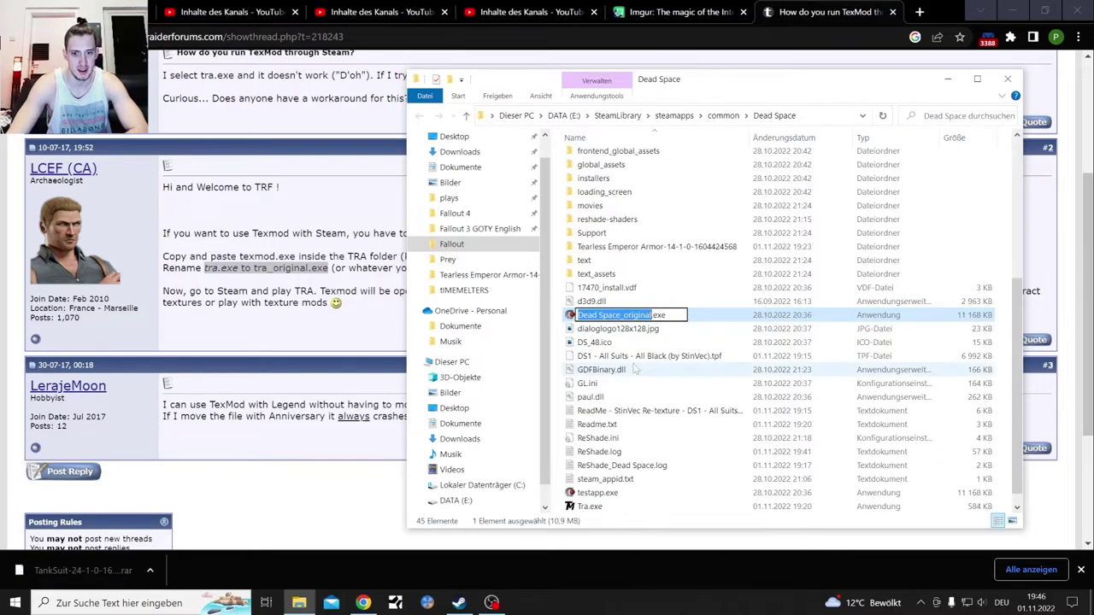
pyautogui.press('Return')
# Highlight the instruction renaming the copied texmod.exe to tra.exe in the forum thread and minimize Chrome
pyautogui.click(384, 323)
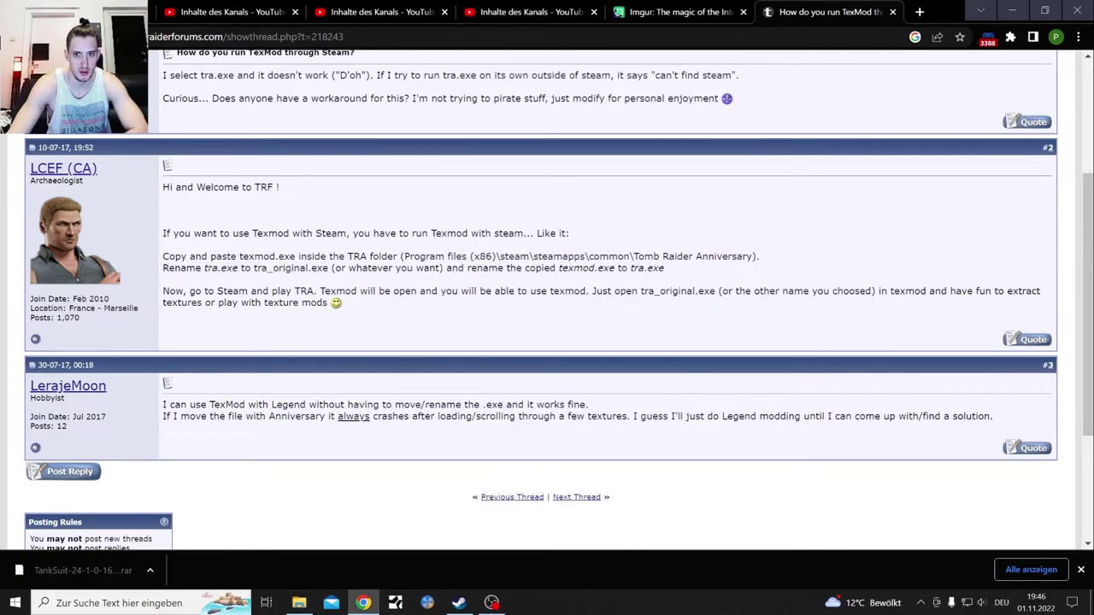
pyautogui.moveTo(665, 268); pyautogui.dragTo(558, 267)
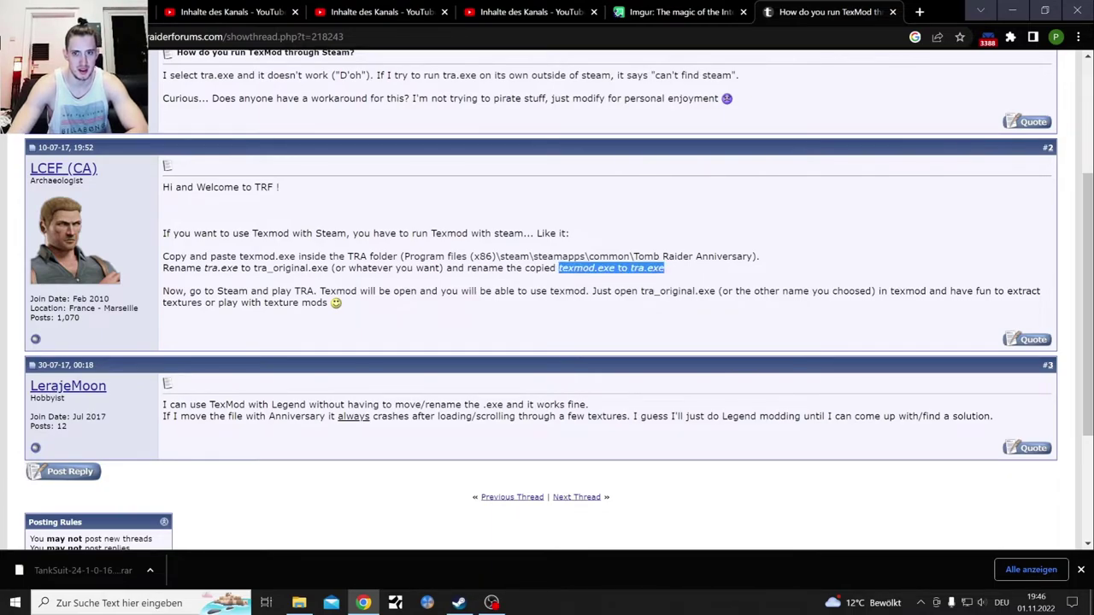
pyautogui.click(1011, 11)
# Launch Tra.exe from the Dead Space game folder and set Dead Space_original.exe as the target application
pyautogui.scroll(-1, 599, 410)
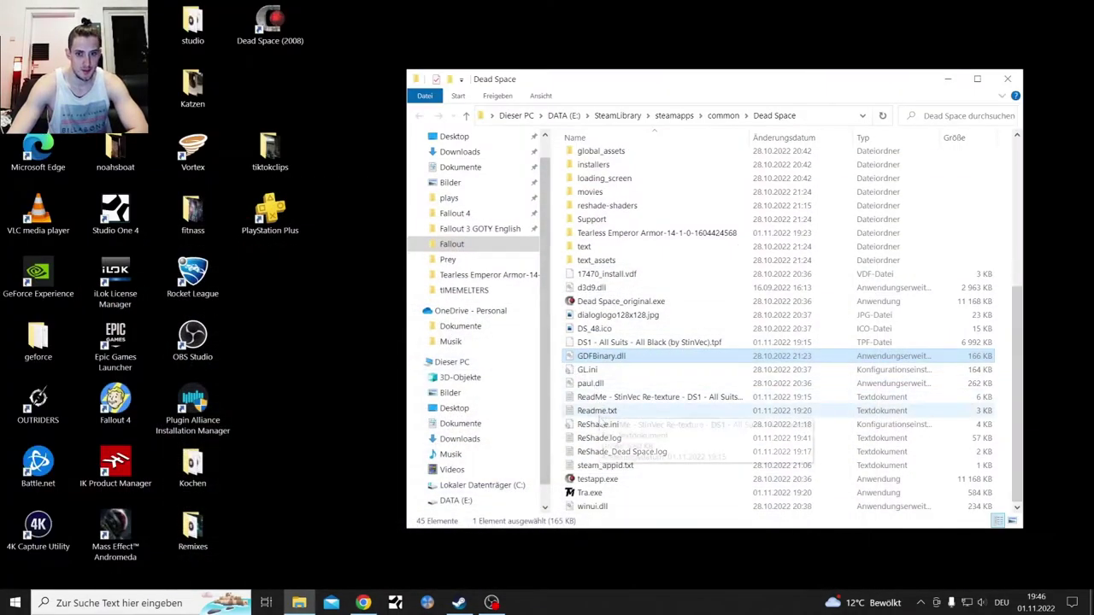
pyautogui.doubleClick(591, 494)
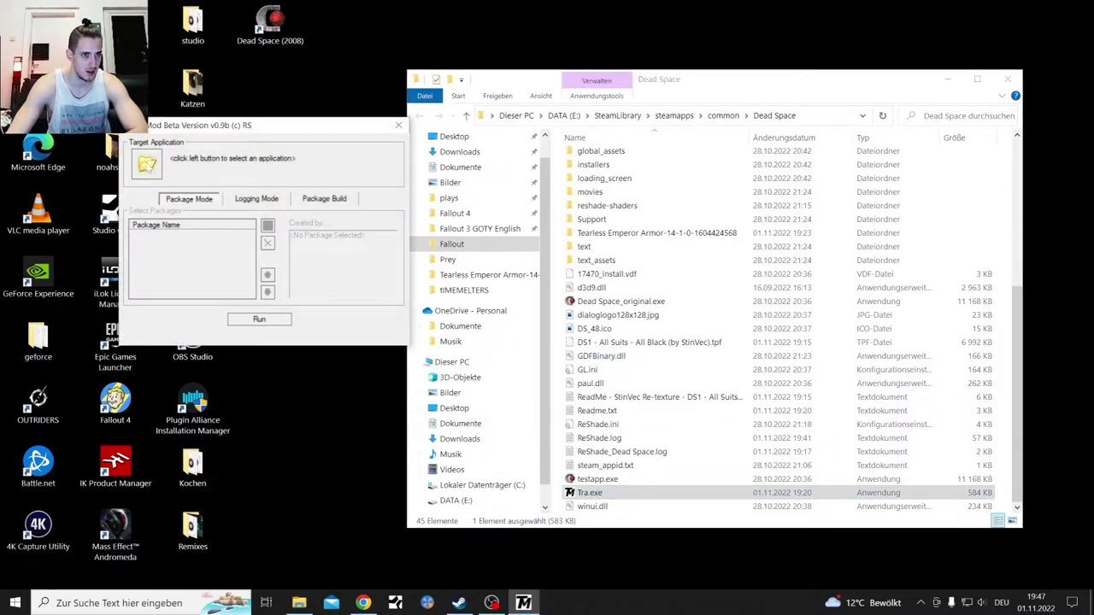
pyautogui.scroll(-8, 261, 256)
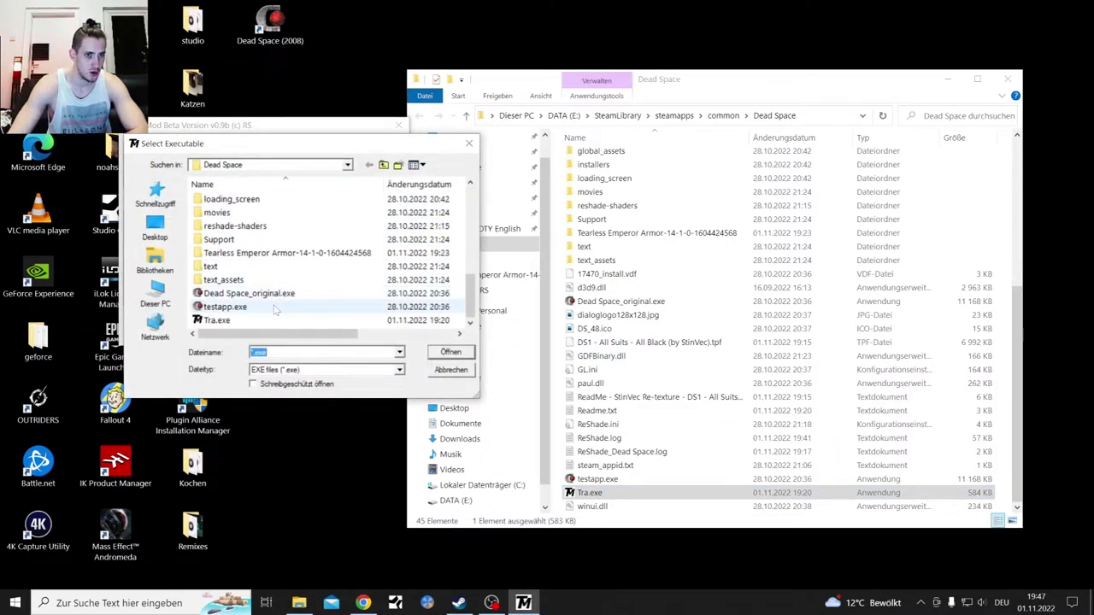
pyautogui.click(269, 294)
pyautogui.doubleClick(269, 294)
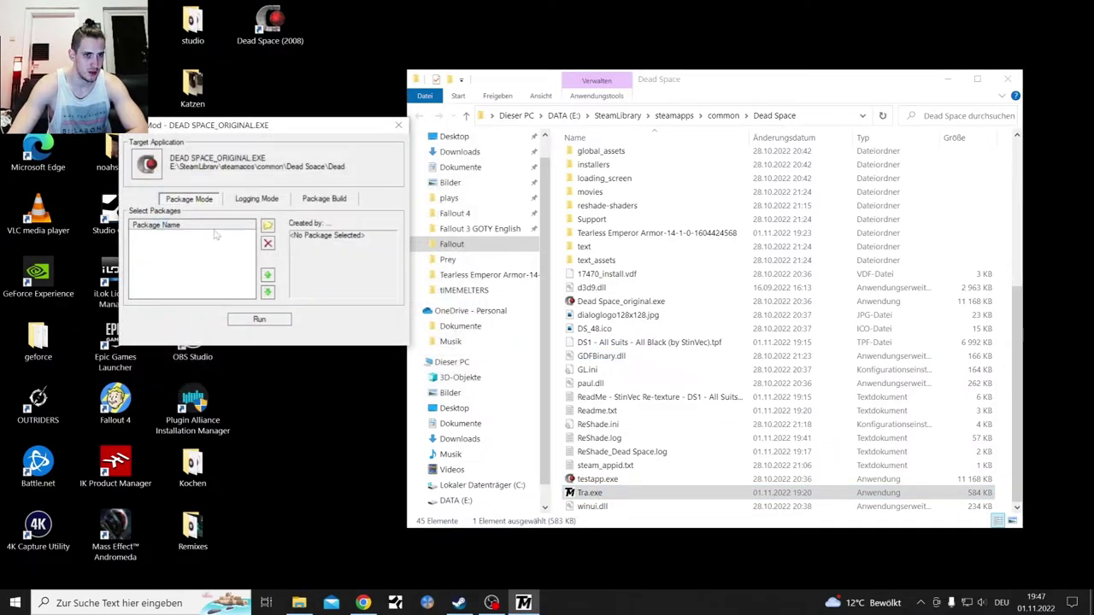
# Add the recent packages Tank Suit, DS1 - All Suits - All Black and Tearless Emperor, and check the package details
pyautogui.click(271, 228)
pyautogui.click(316, 254)
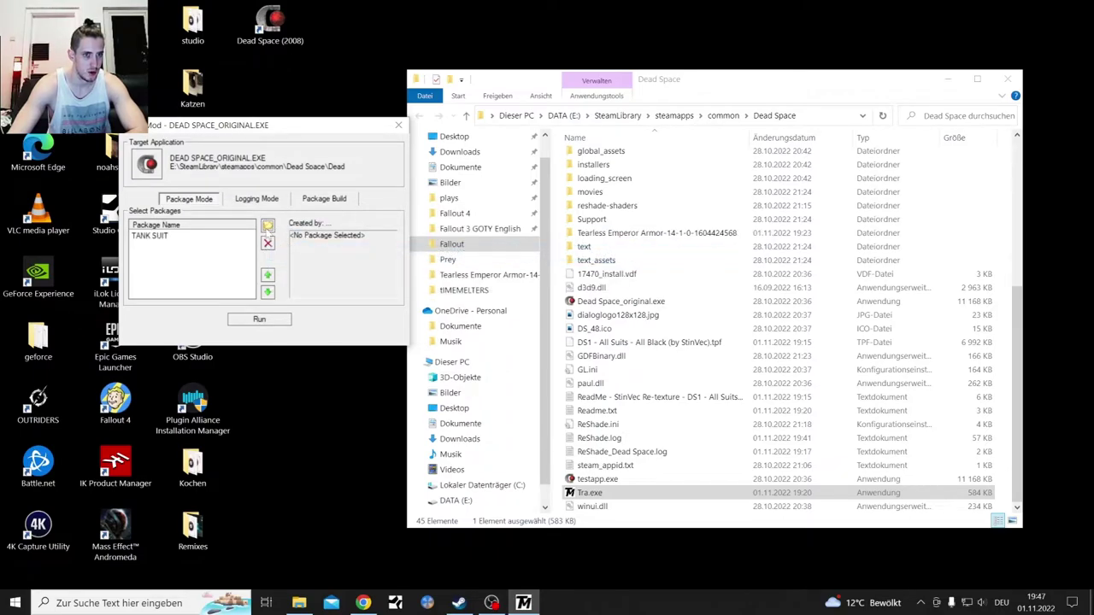
pyautogui.click(268, 226)
pyautogui.click(308, 268)
pyautogui.click(267, 226)
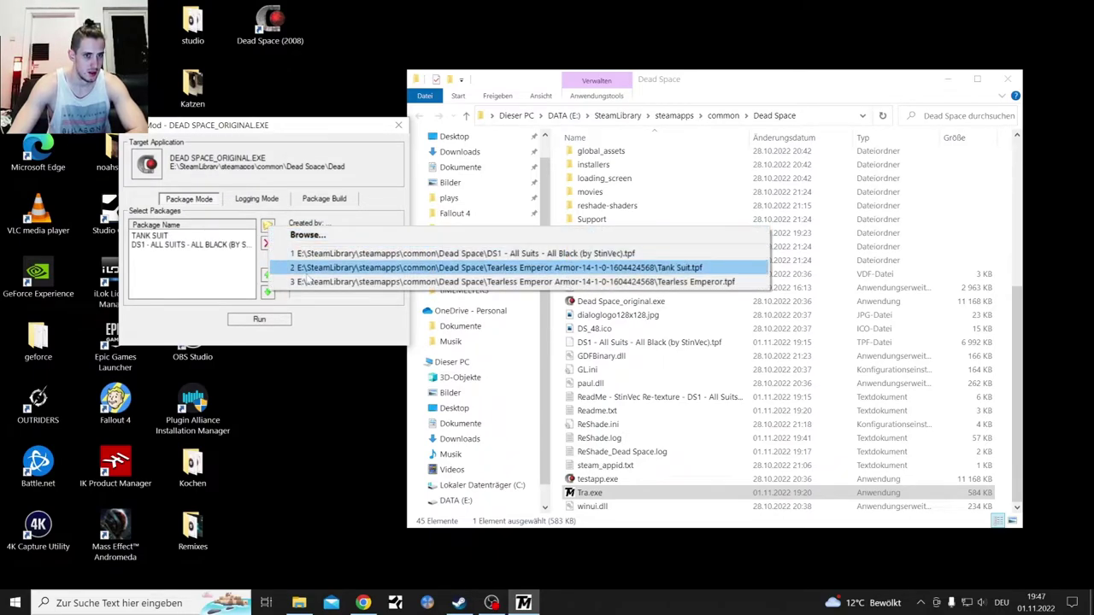
pyautogui.click(307, 281)
pyautogui.click(171, 254)
pyautogui.click(181, 236)
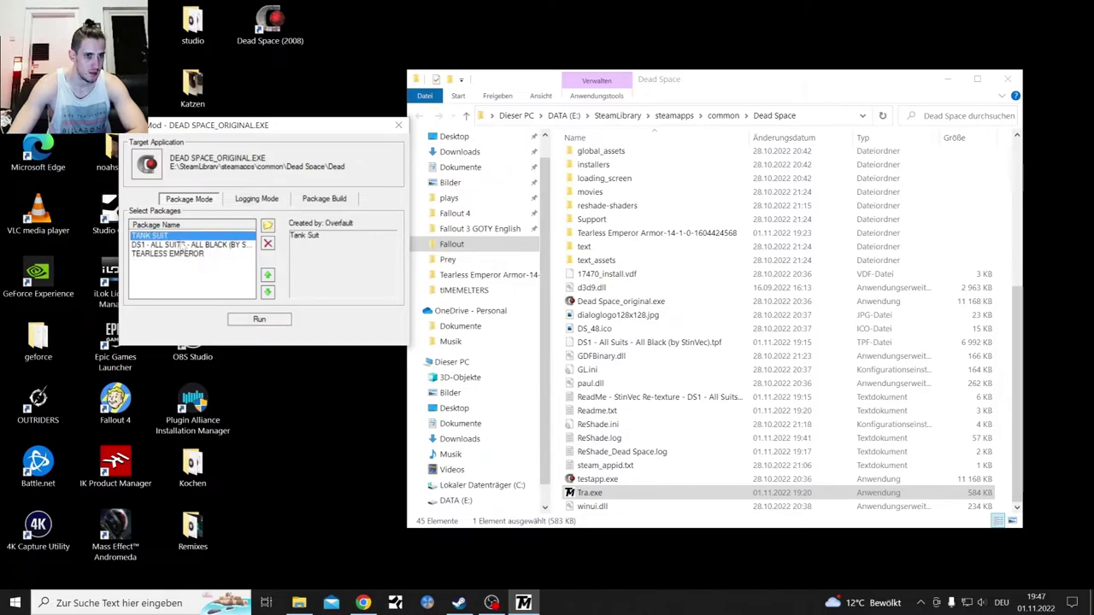
pyautogui.click(183, 245)
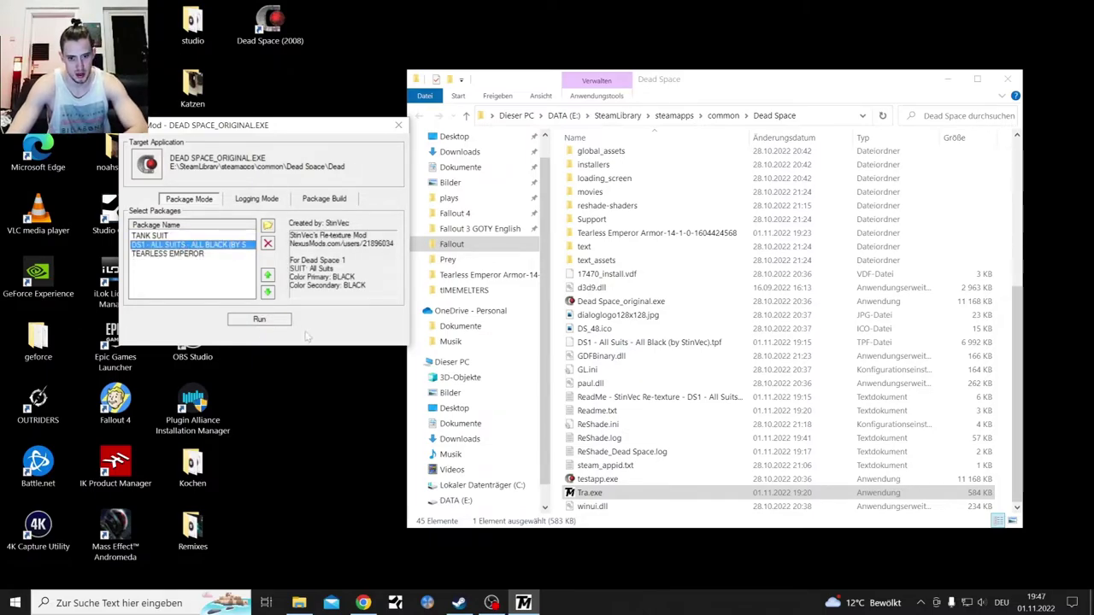
# Switch to Steam, start Dead Space (2008) from the library, and show its updates from the ready-to-launch dialog
pyautogui.click(458, 604)
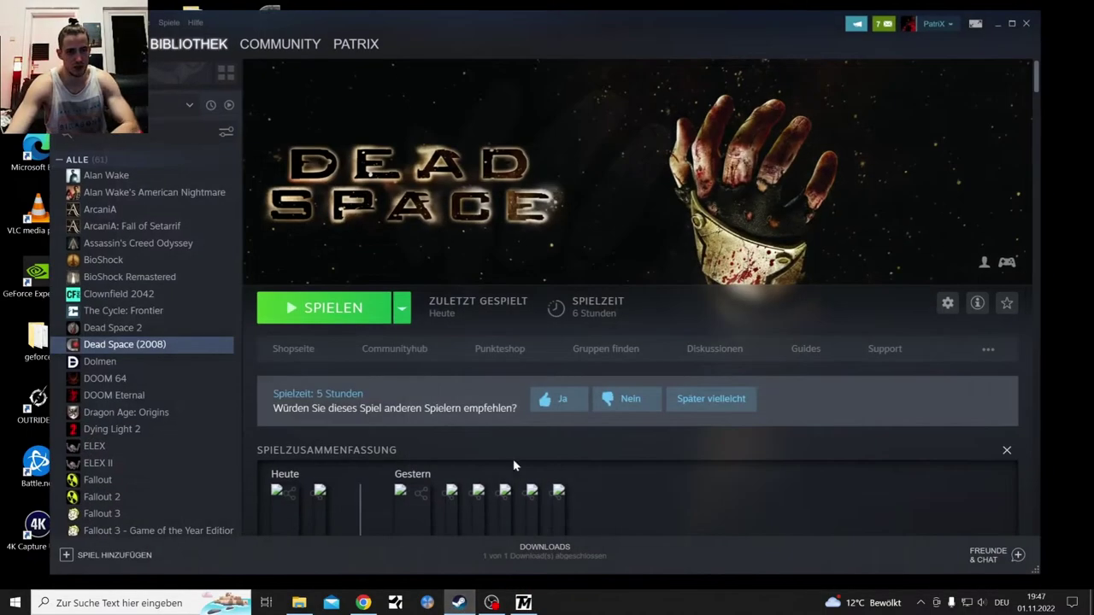
pyautogui.click(996, 24)
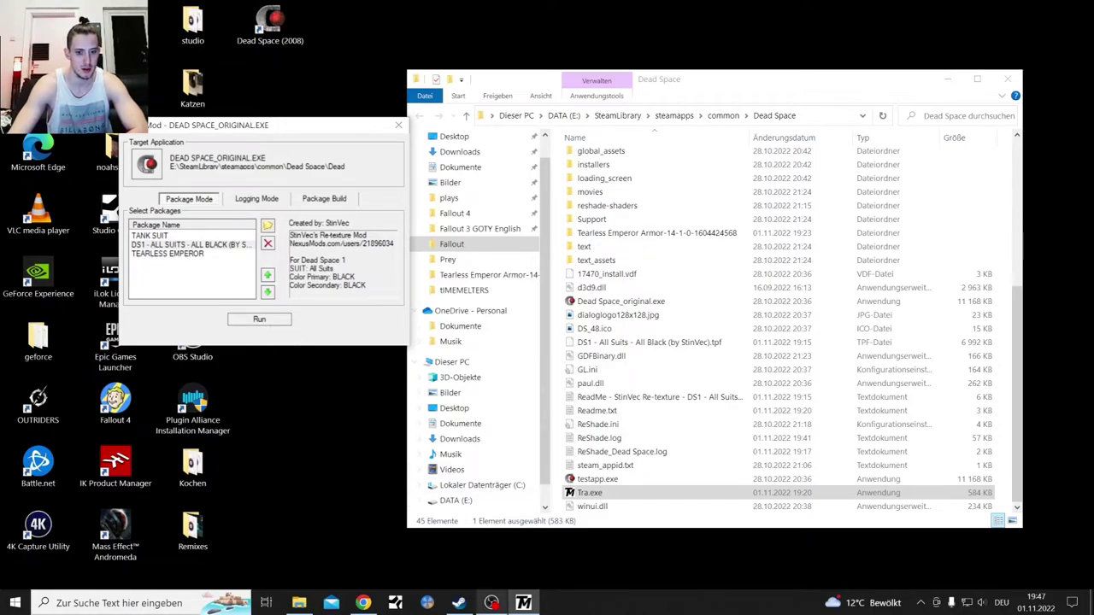
pyautogui.click(459, 603)
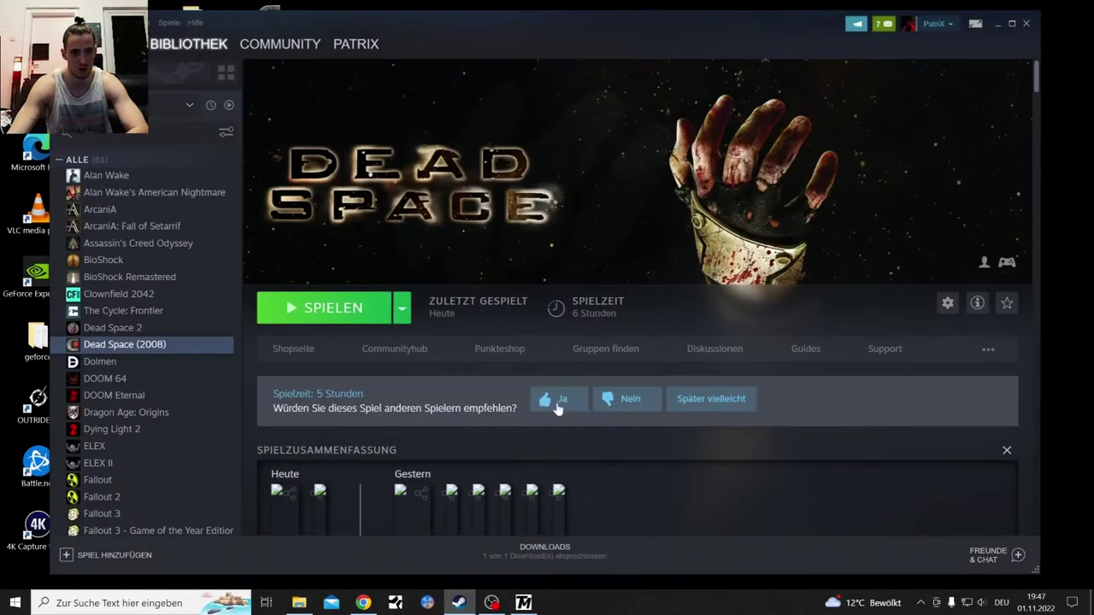
pyautogui.click(348, 318)
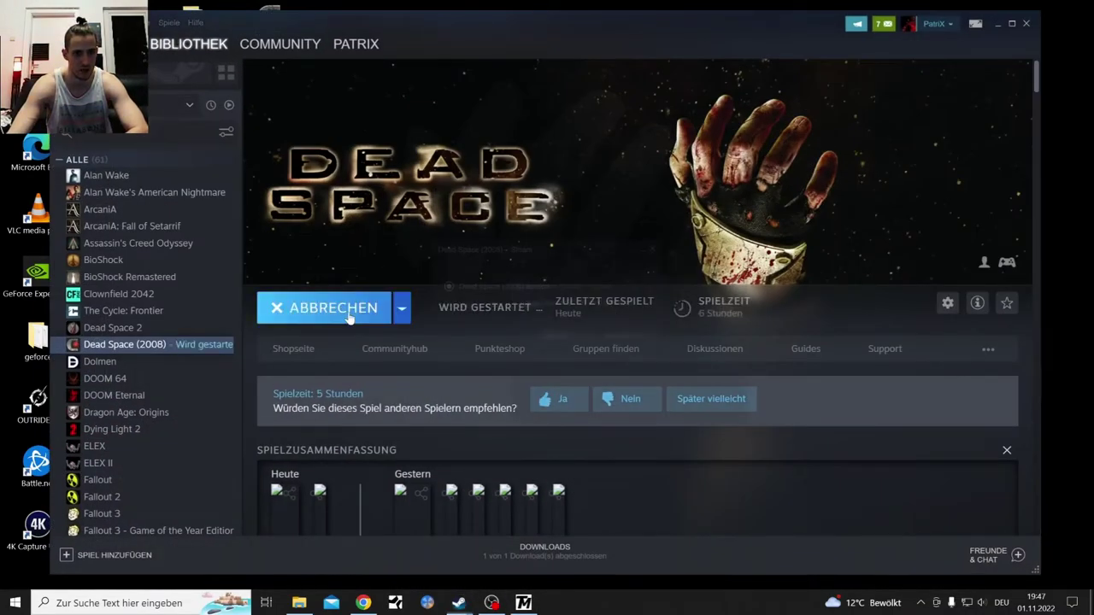
pyautogui.click(571, 340)
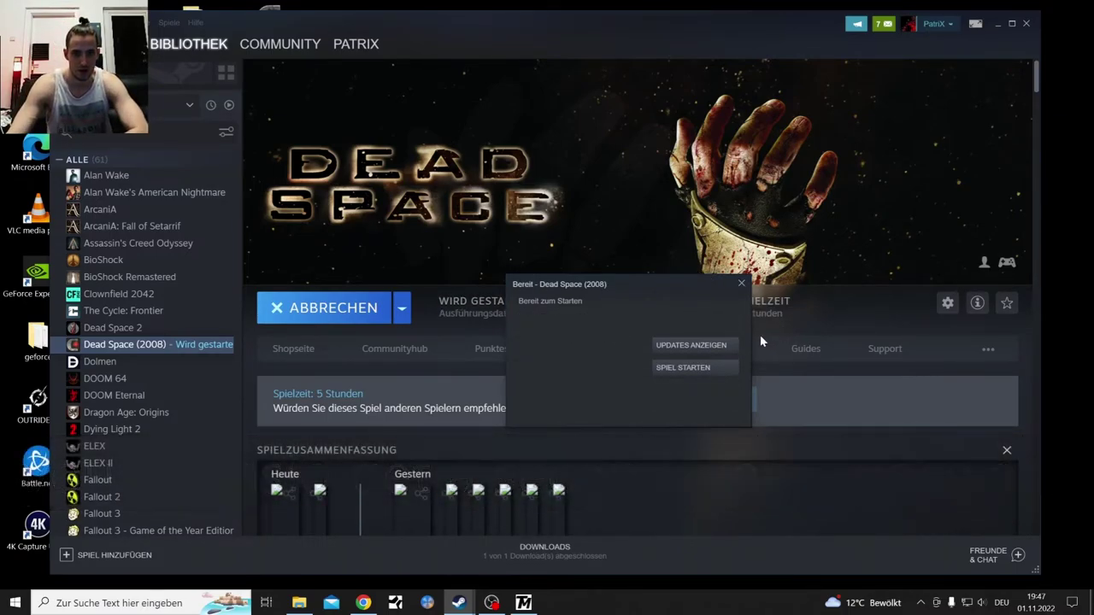
pyautogui.click(720, 347)
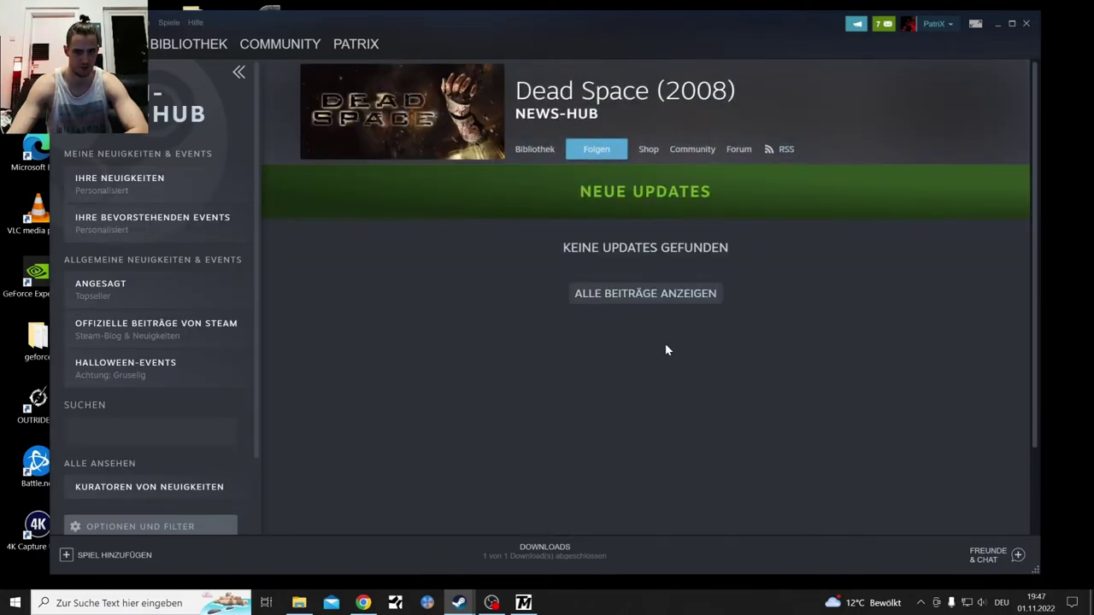
# Return to the Steam library, run Dead Space_original.exe from TexMod with the loaded suit packages, and continue the saved game
pyautogui.click(198, 47)
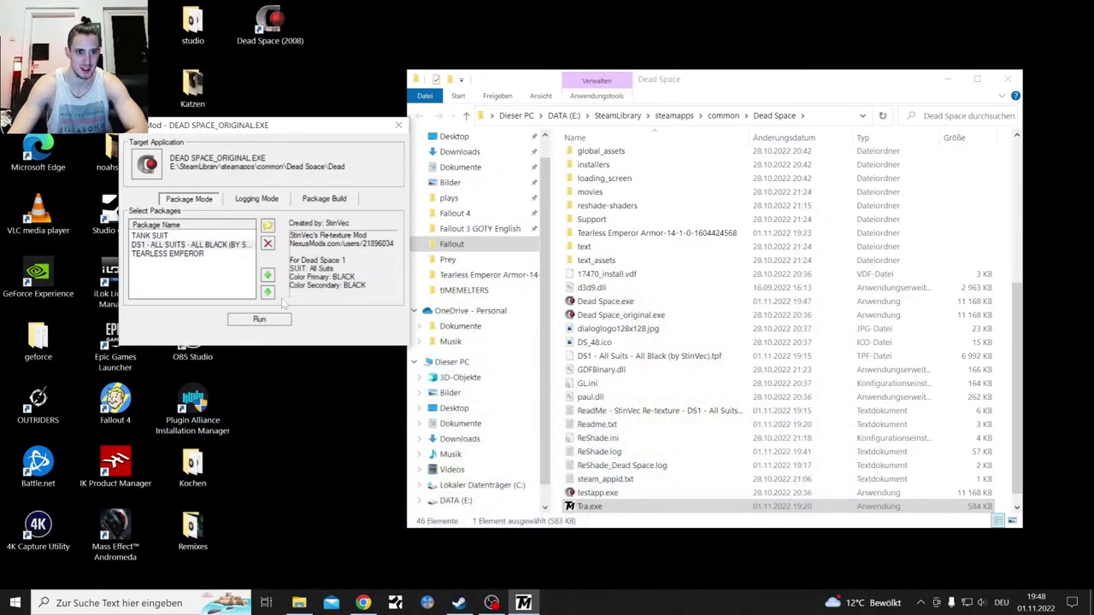
pyautogui.click(260, 319)
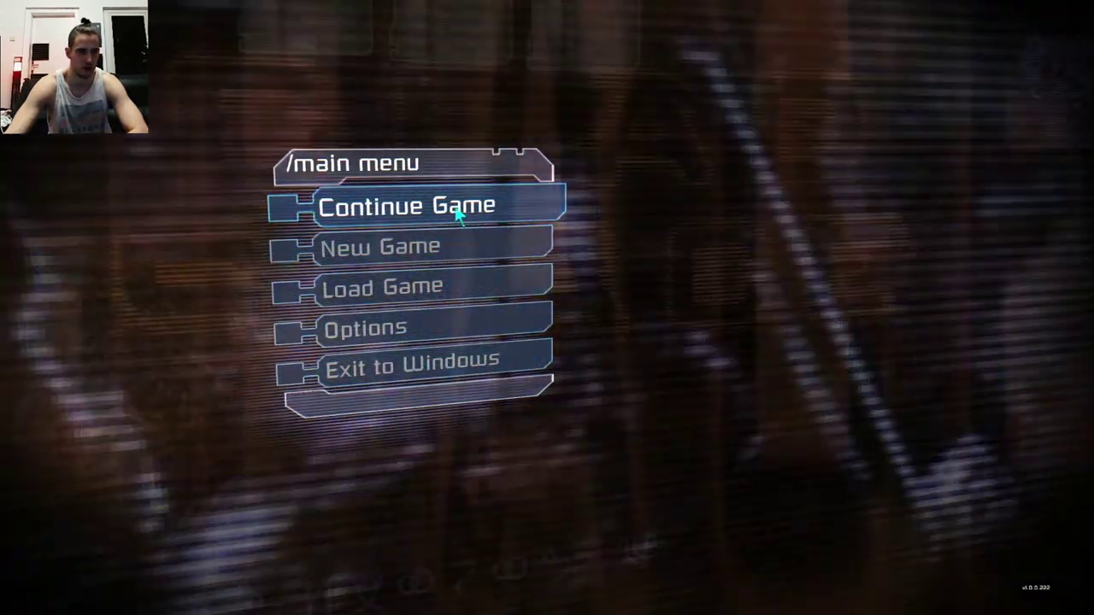
pyautogui.click(456, 215)
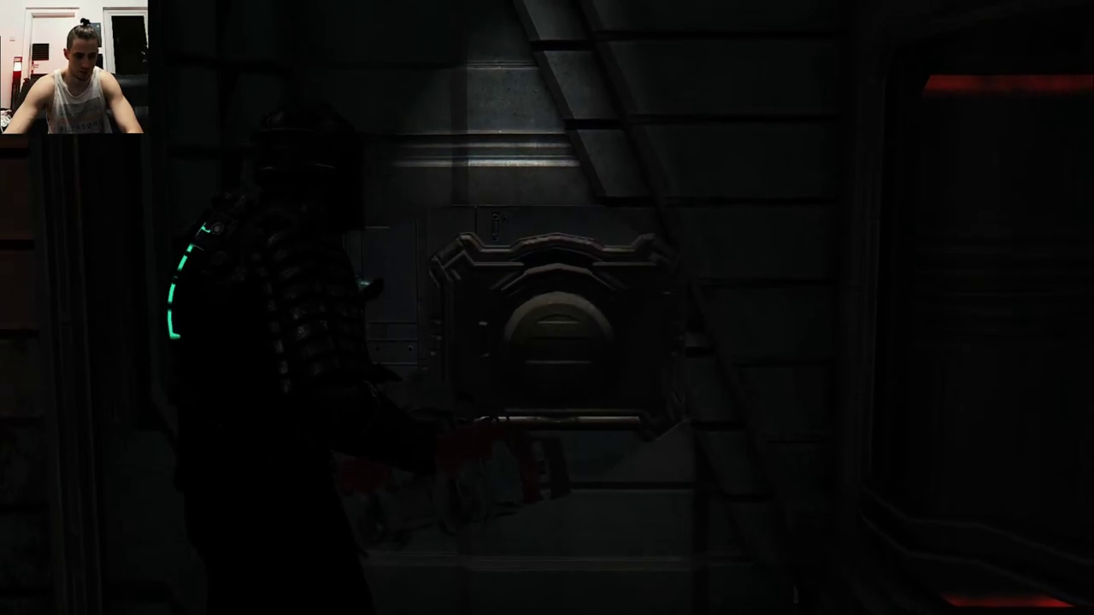
# Walk the character through the dark area in the game to examine the retextured suit
pyautogui.press('w')
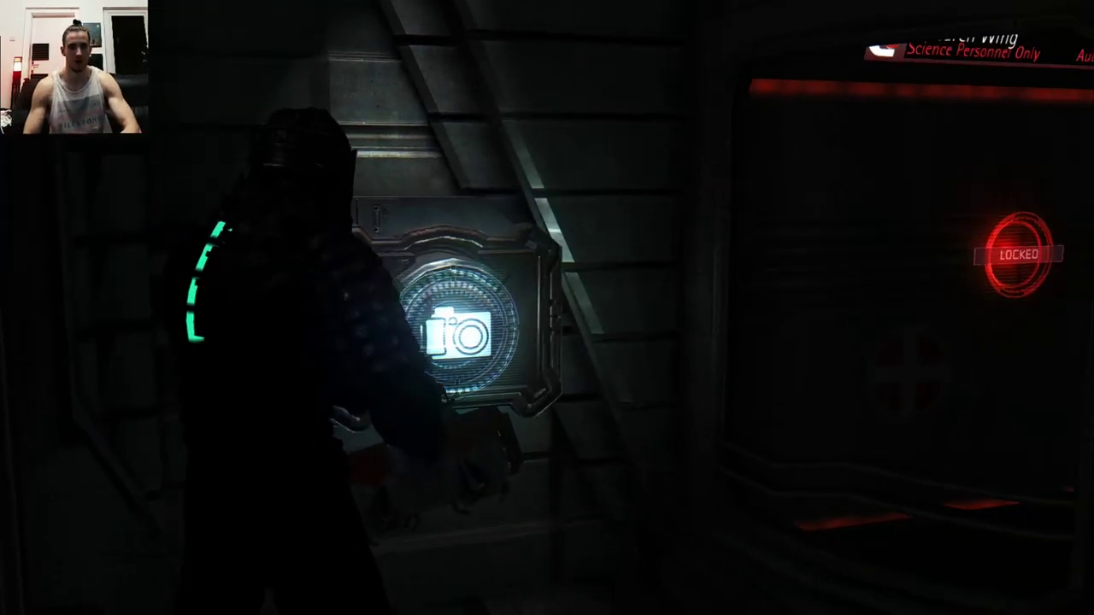
pyautogui.press('w')
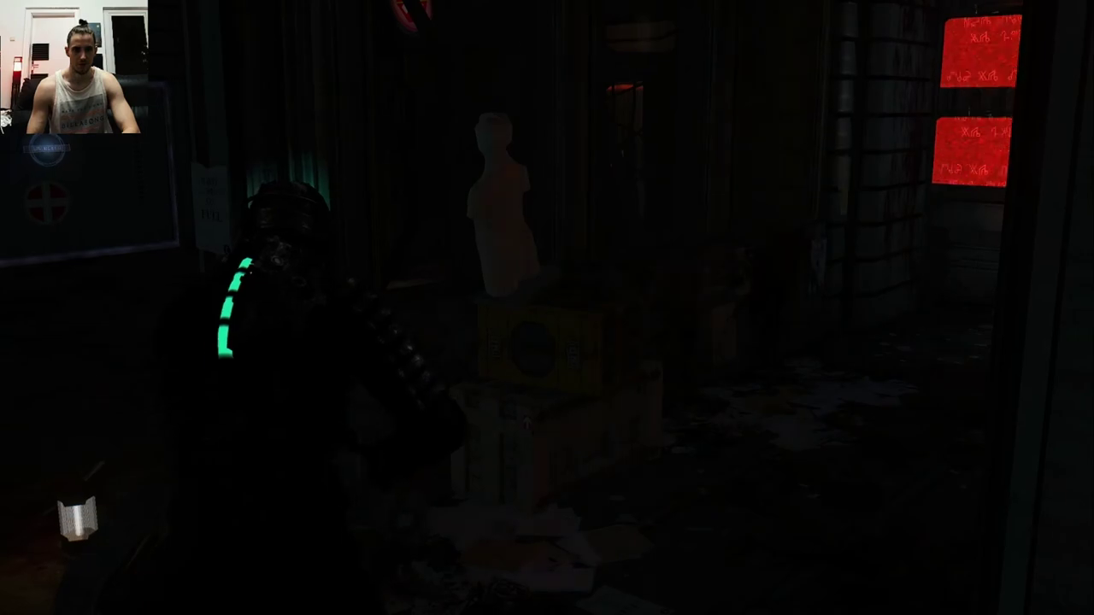
pyautogui.press('w')
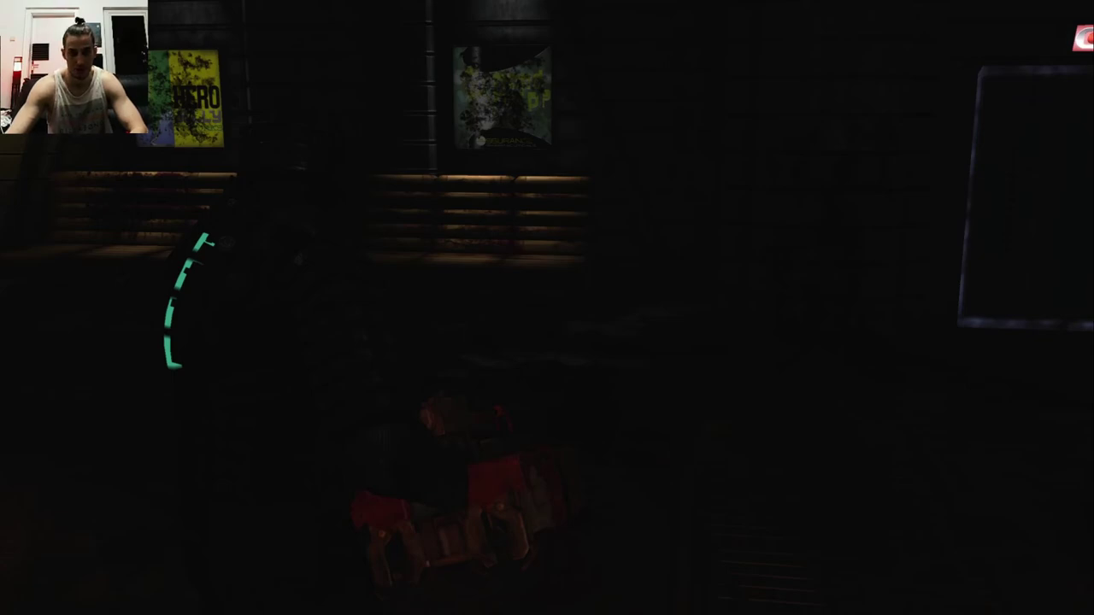
# Leave the running game for the Windows desktop and switch to OBS
pyautogui.press('super')
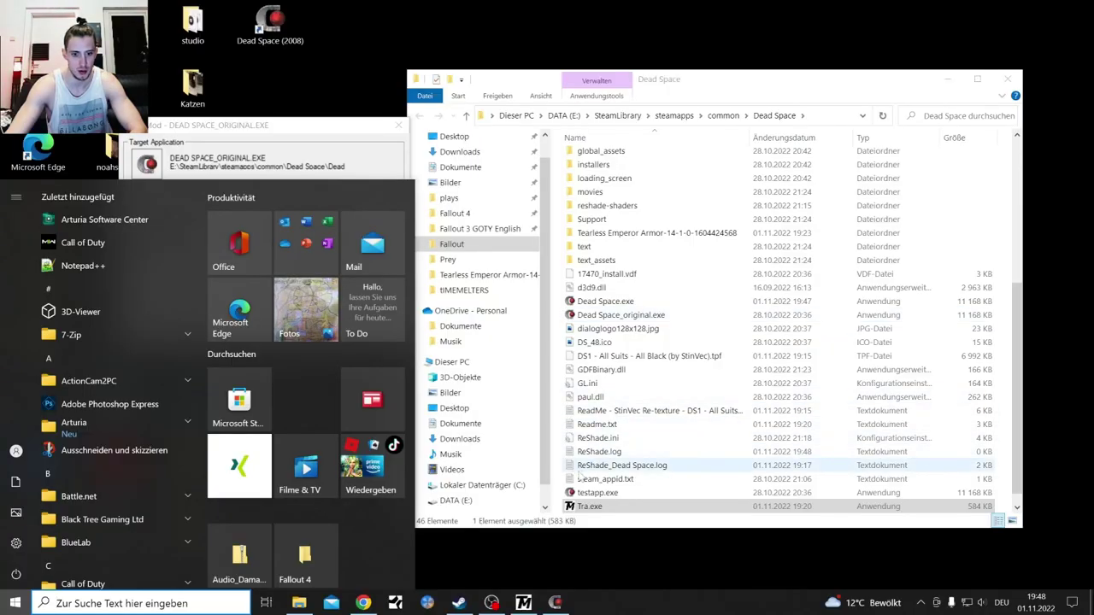
pyautogui.moveTo(491, 605)
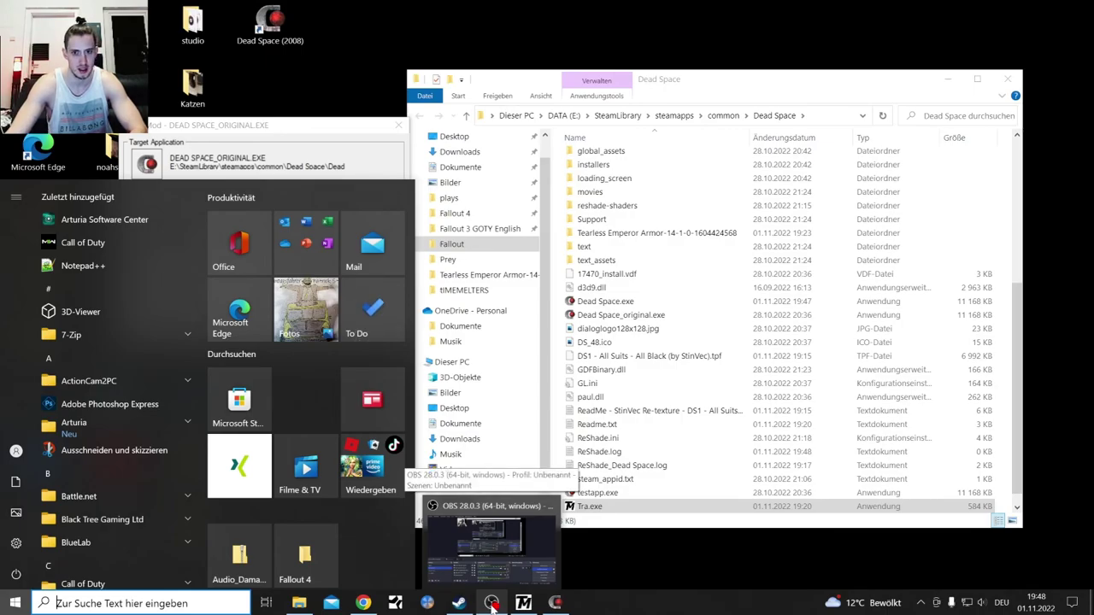
pyautogui.click(492, 605)
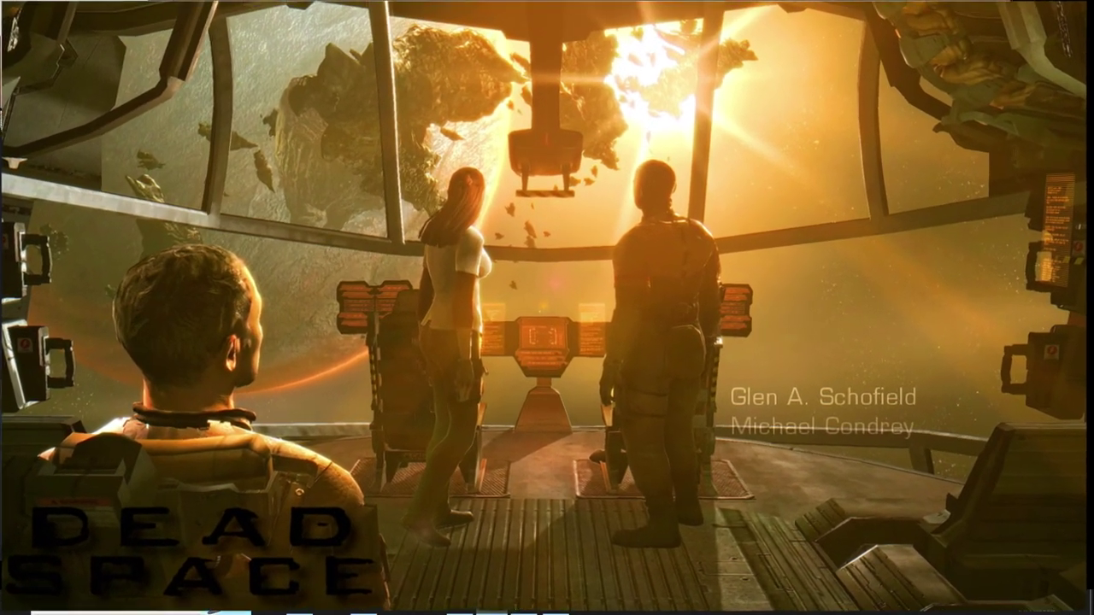